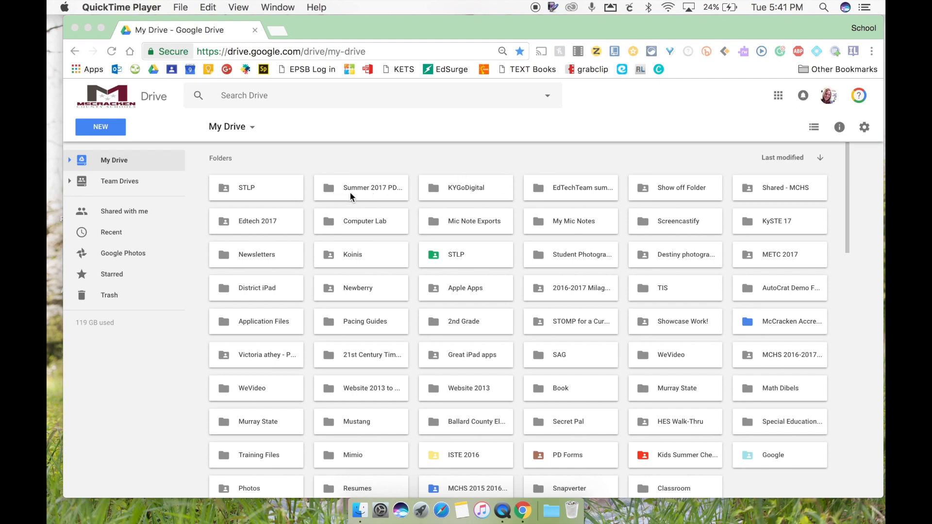
- Create a new blank Google Form from My Drive
{"action": "left_click", "coordinate": [109, 128]}
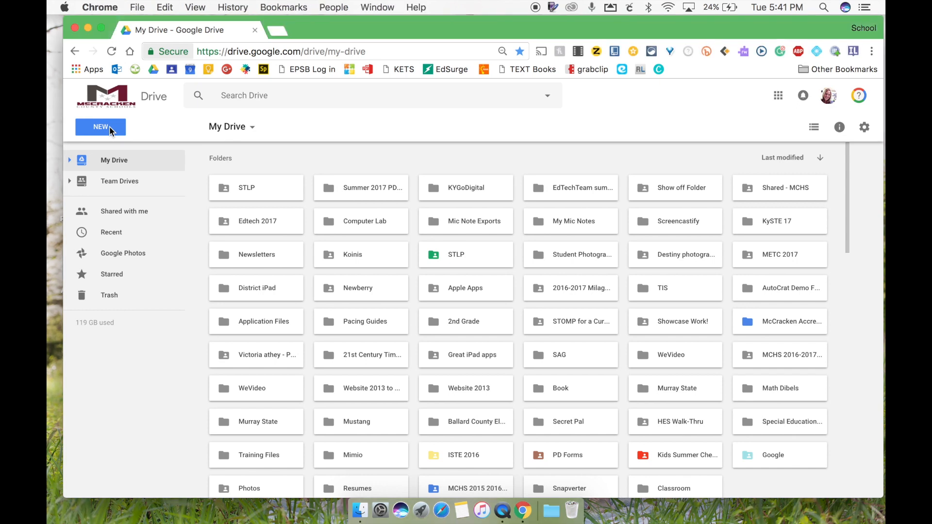
{"action": "left_click", "coordinate": [110, 129]}
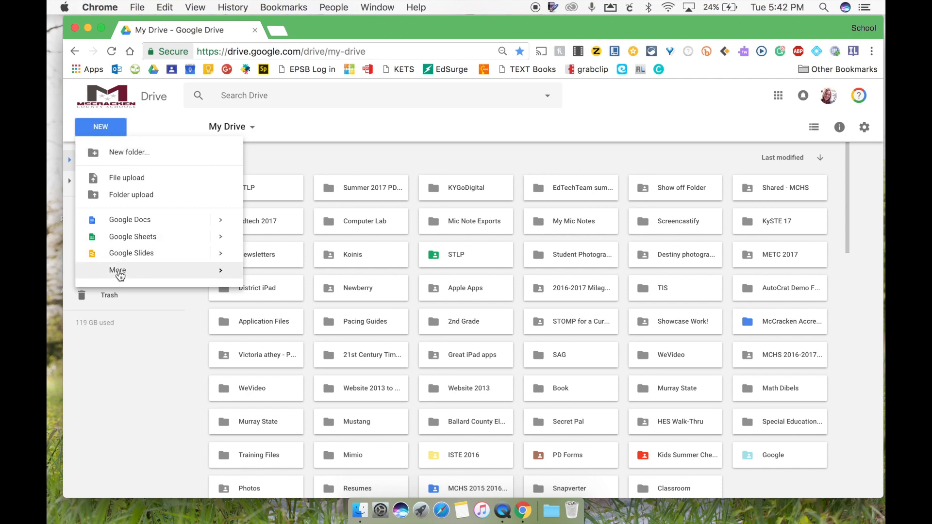
{"action": "left_click", "coordinate": [223, 273]}
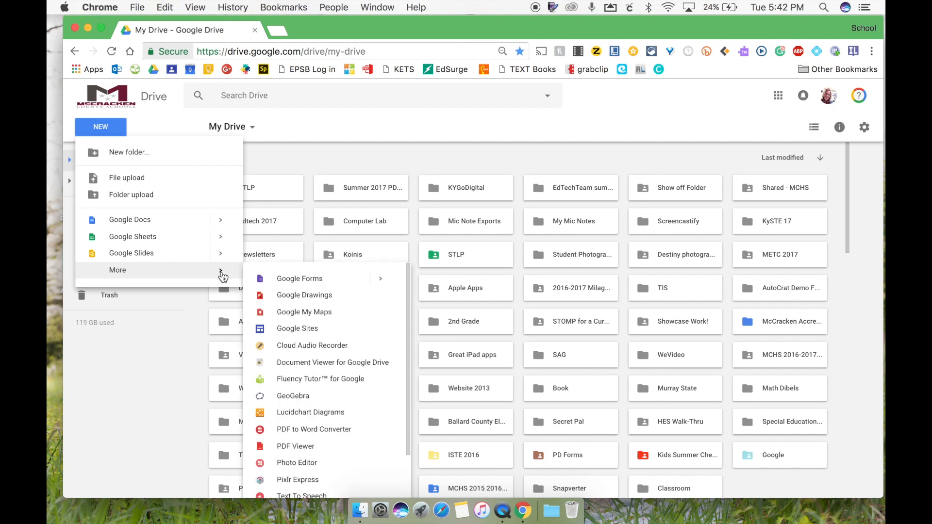
{"action": "left_click", "coordinate": [290, 281]}
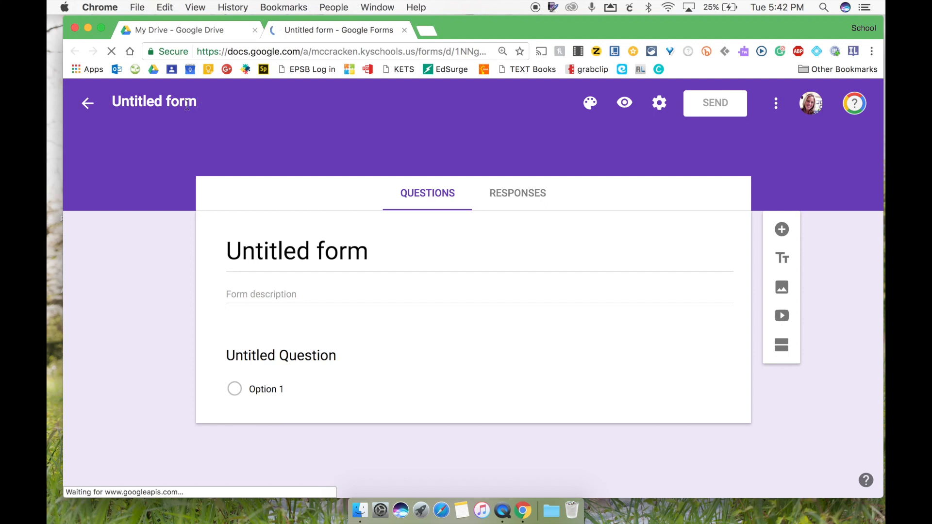
- Name the form "Election Form" and apply the same name as its title heading
{"action": "left_click", "coordinate": [117, 101]}
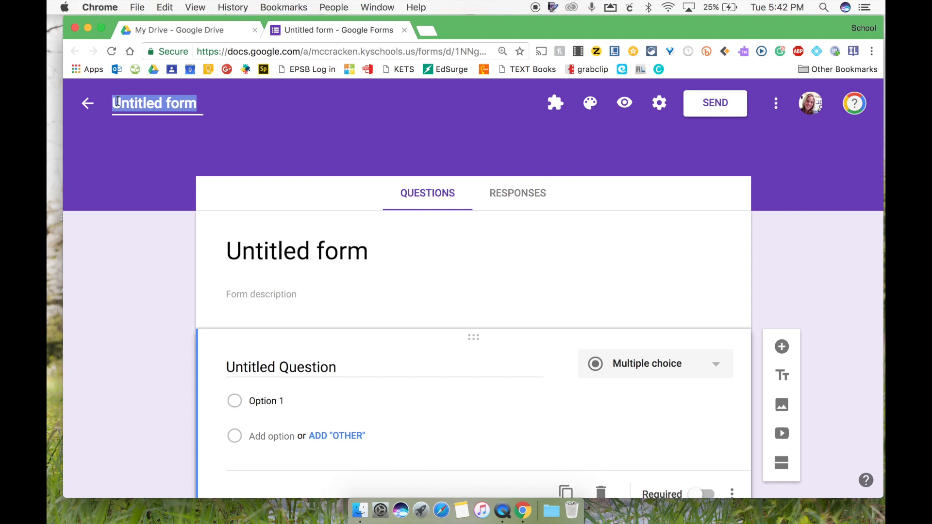
{"action": "type", "text": "Election "}
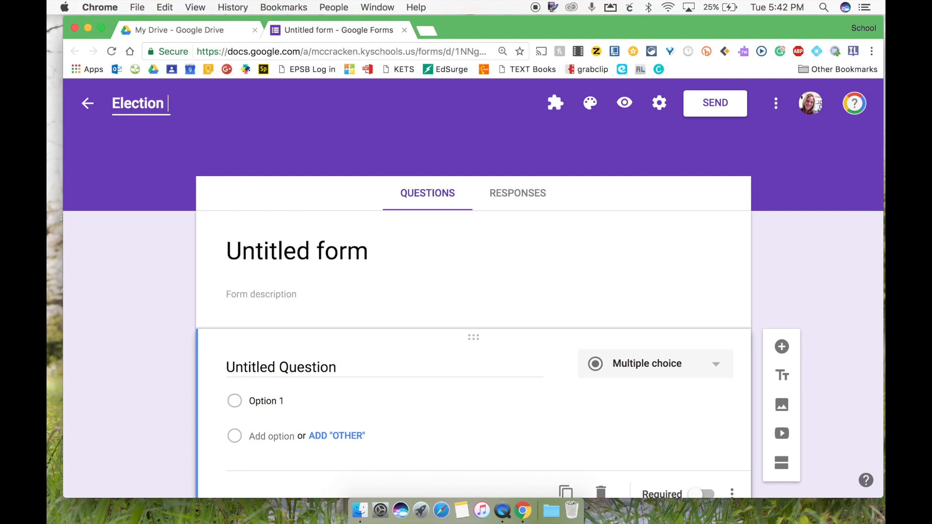
{"action": "type", "text": "Form"}
{"action": "left_click", "coordinate": [268, 256]}
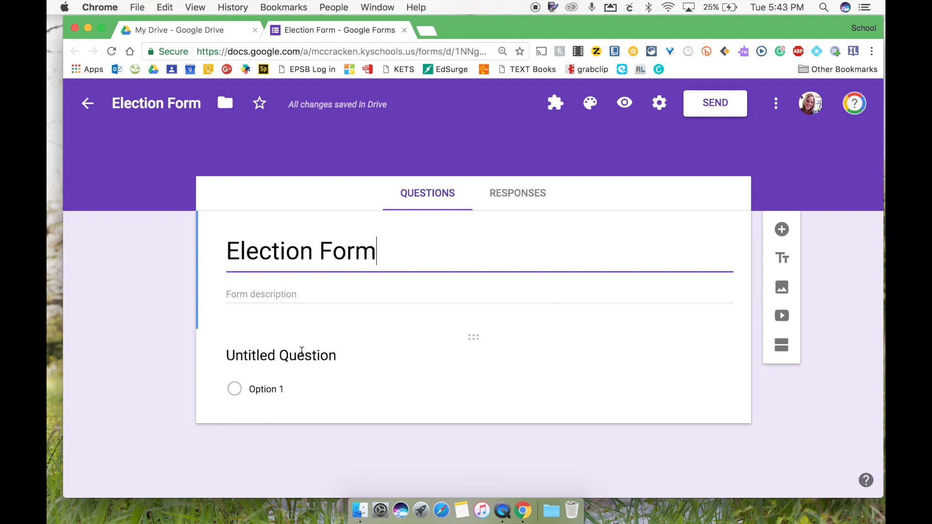
- Title the first question "Password" and make it a short-answer question
{"action": "left_click", "coordinate": [301, 357]}
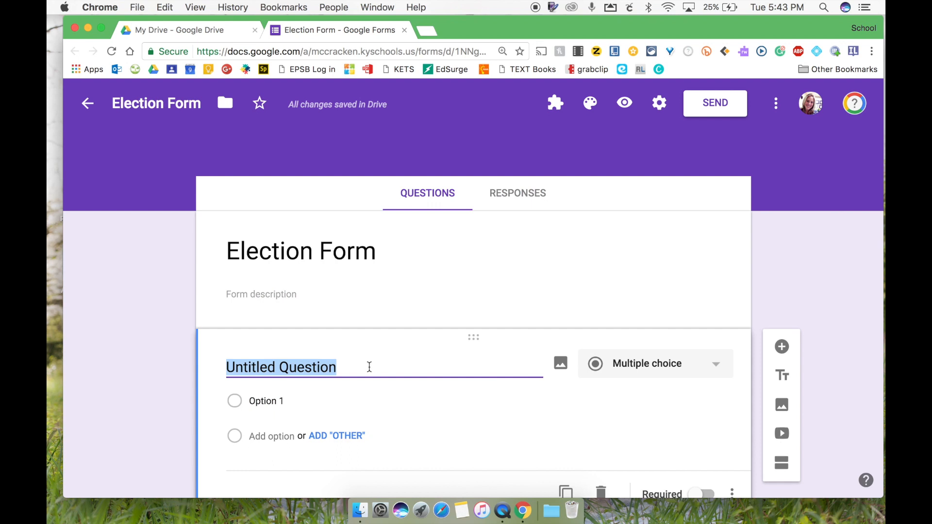
{"action": "type", "text": "Password"}
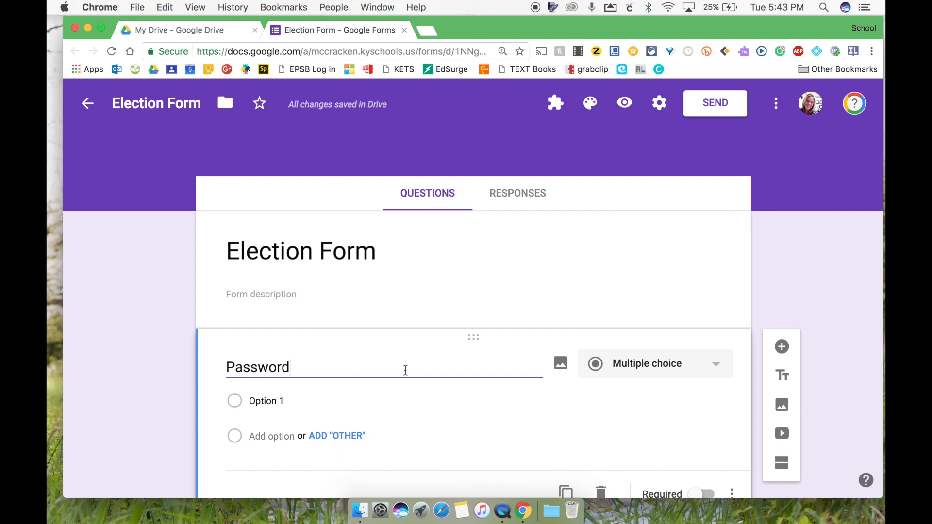
{"action": "scroll", "coordinate": [726, 418], "scroll_direction": "down", "scroll_amount": 2}
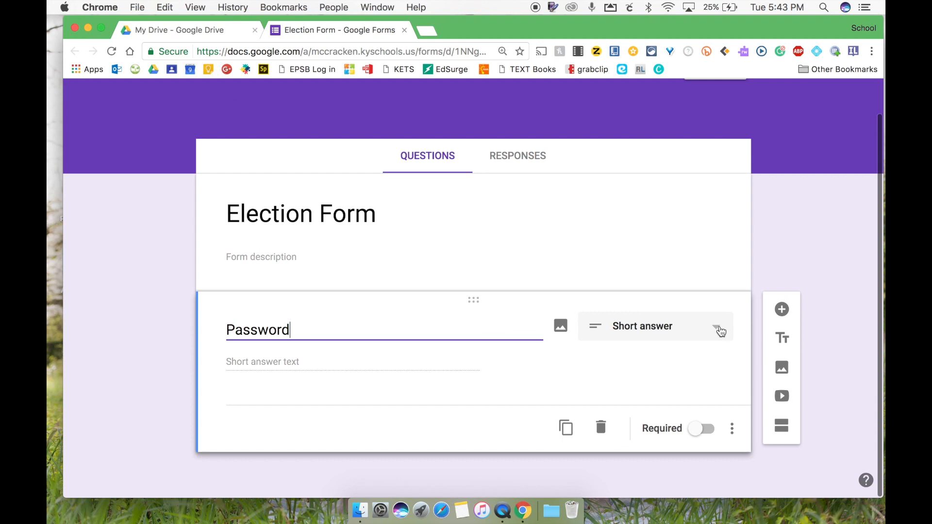
- Add response validation to the Password question that accepts only a number between 200 and 320
{"action": "left_click", "coordinate": [733, 429]}
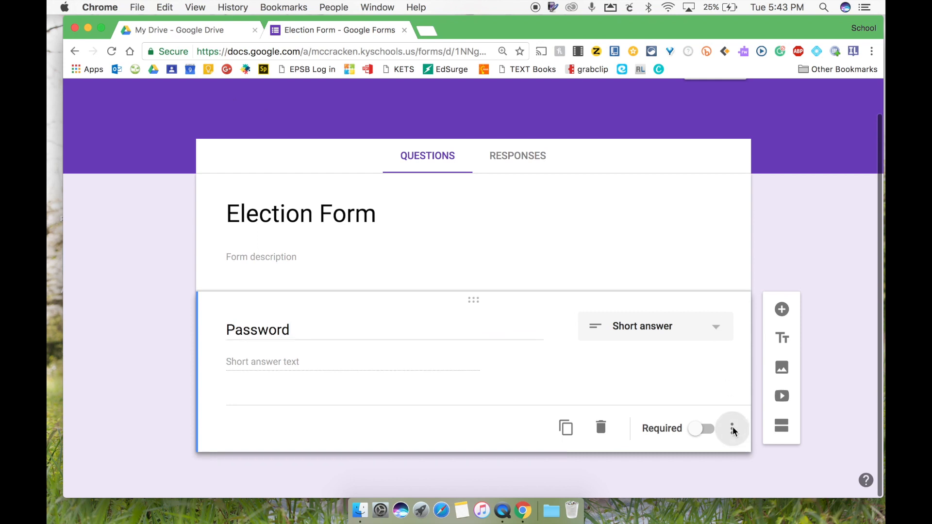
{"action": "left_click", "coordinate": [733, 429]}
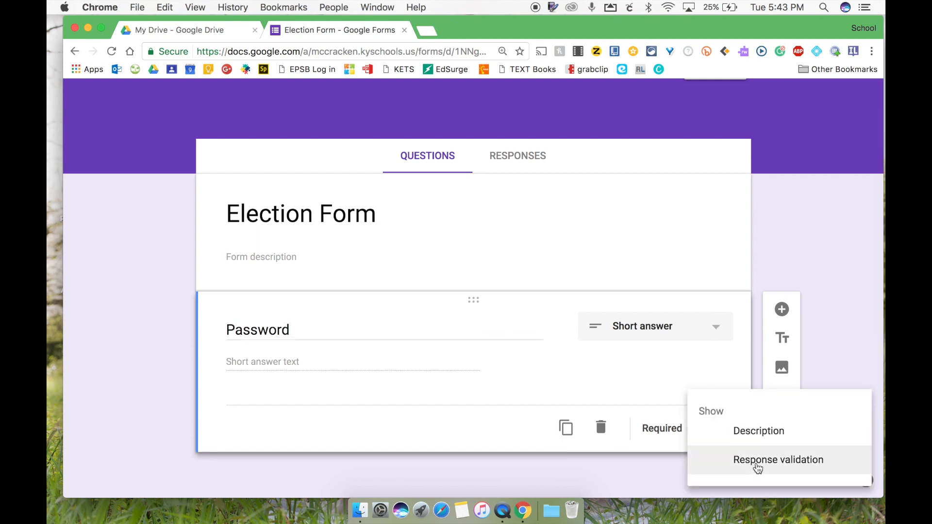
{"action": "left_click", "coordinate": [778, 467]}
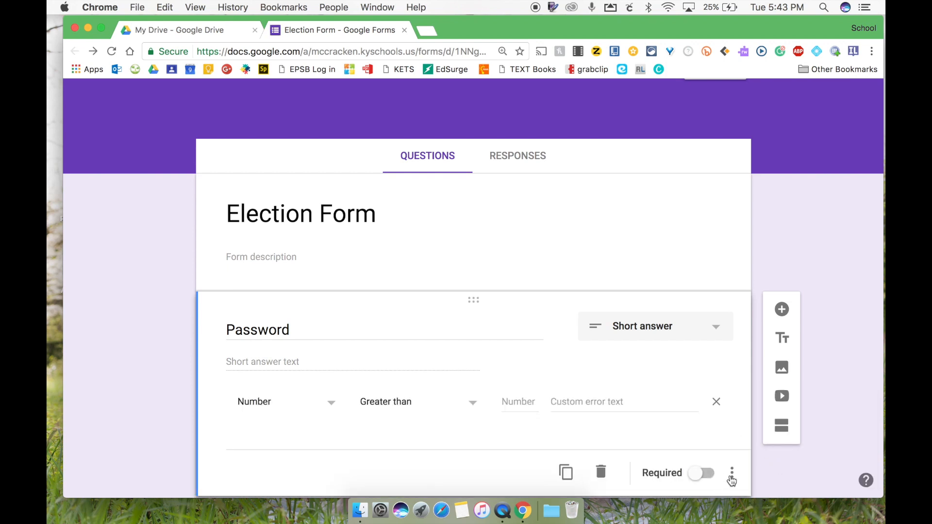
{"action": "scroll", "coordinate": [689, 400], "scroll_direction": "down", "scroll_amount": 2}
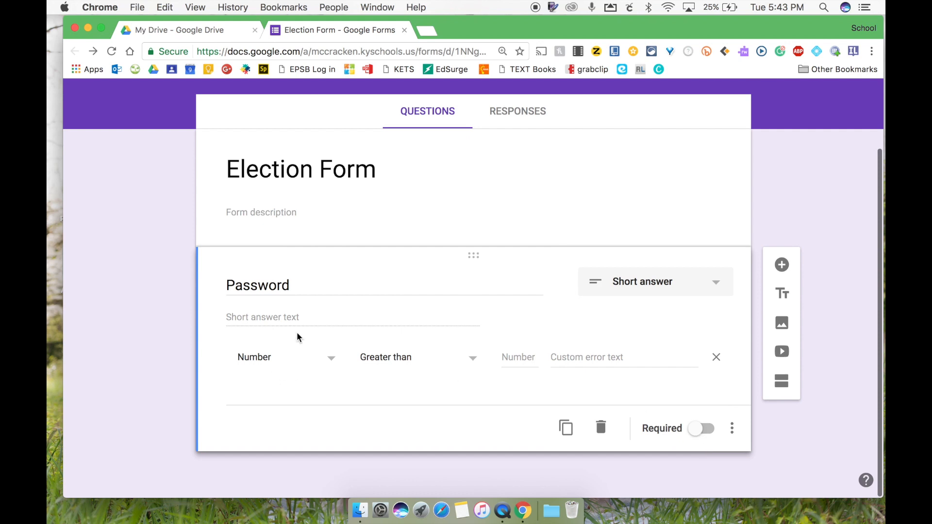
{"action": "left_click", "coordinate": [332, 363]}
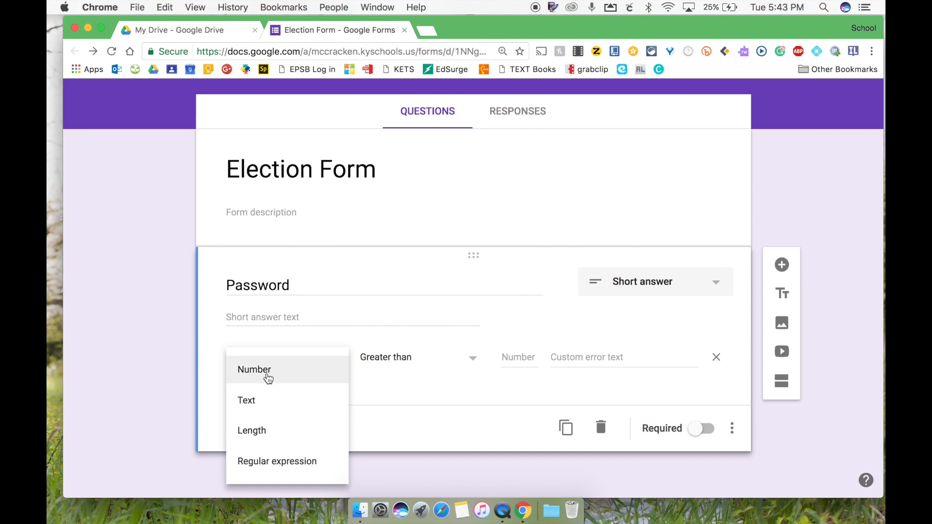
{"action": "left_click", "coordinate": [267, 374]}
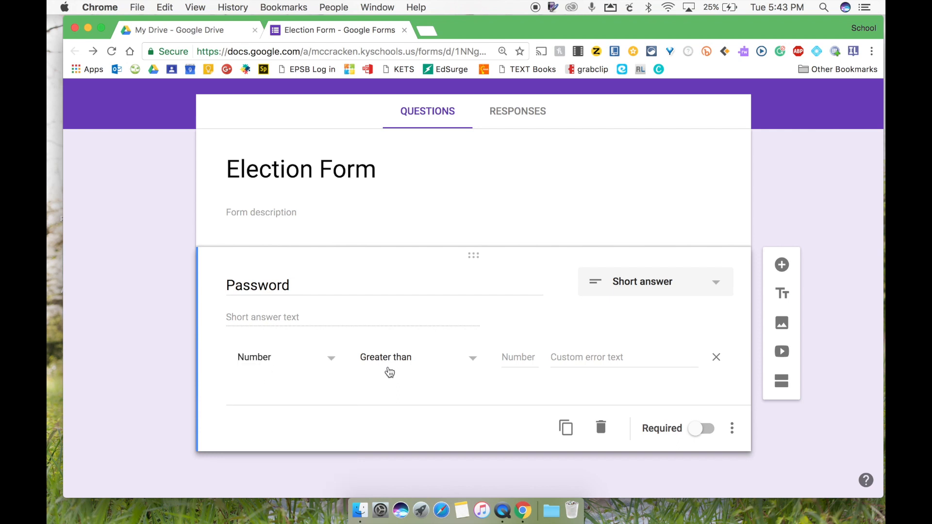
{"action": "left_click", "coordinate": [404, 362]}
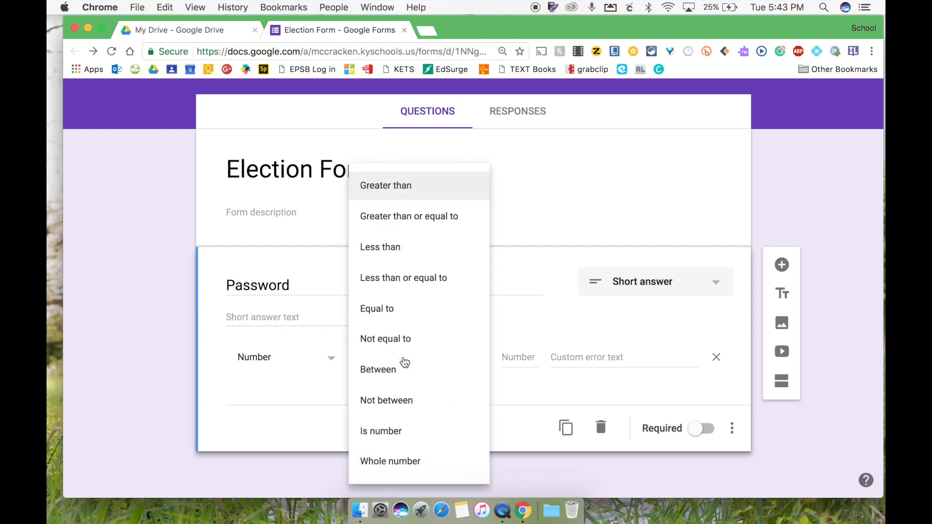
{"action": "left_click", "coordinate": [381, 376]}
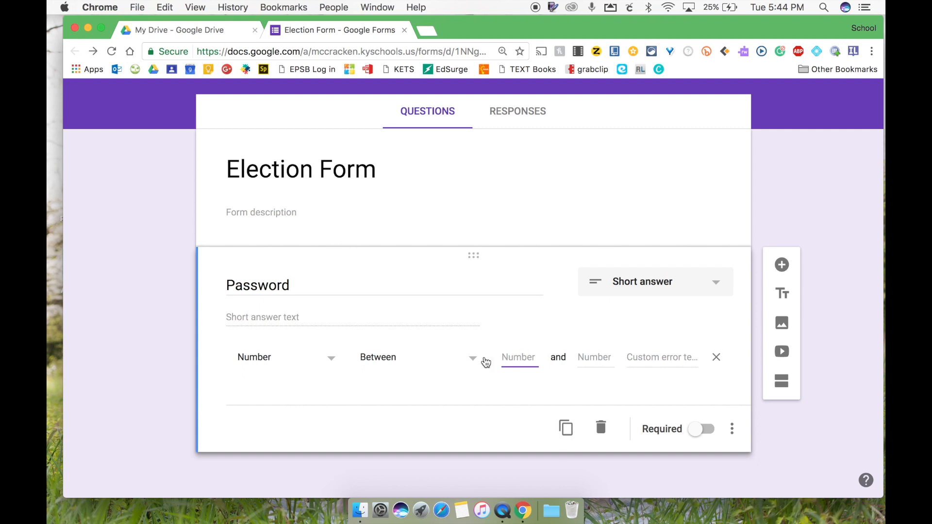
{"action": "type", "text": "200"}
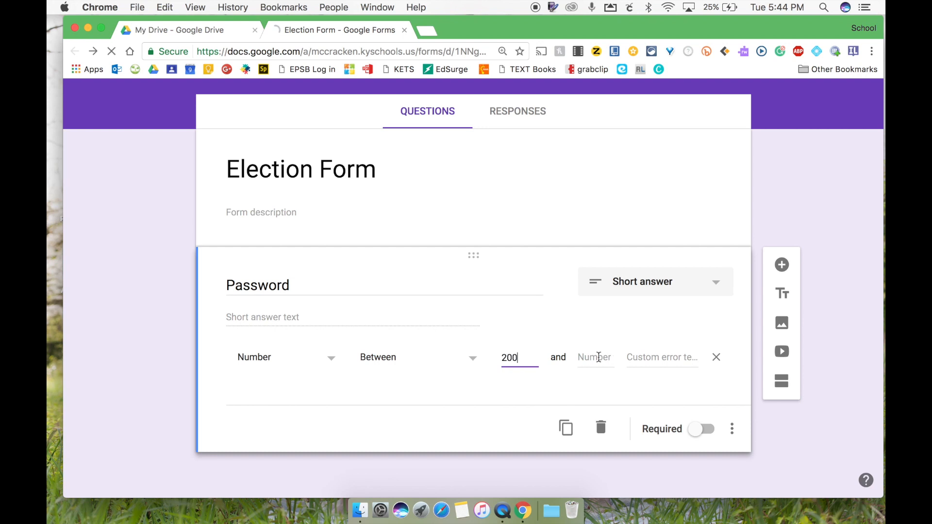
{"action": "left_click", "coordinate": [601, 356]}
{"action": "type", "text": "320"}
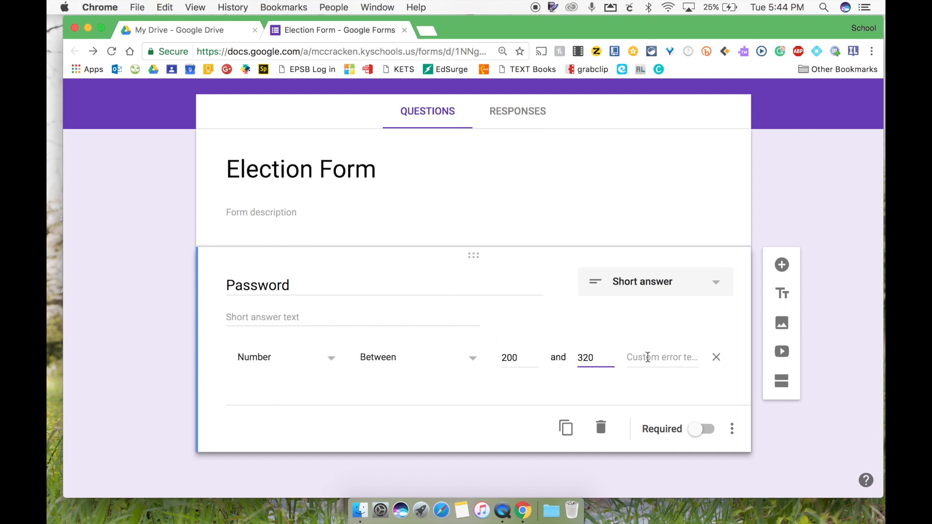
- Set the validation's custom error text to "Wrong Password" and make the Password question required
{"action": "left_click", "coordinate": [666, 361]}
{"action": "type", "text": "Wrong Password"}
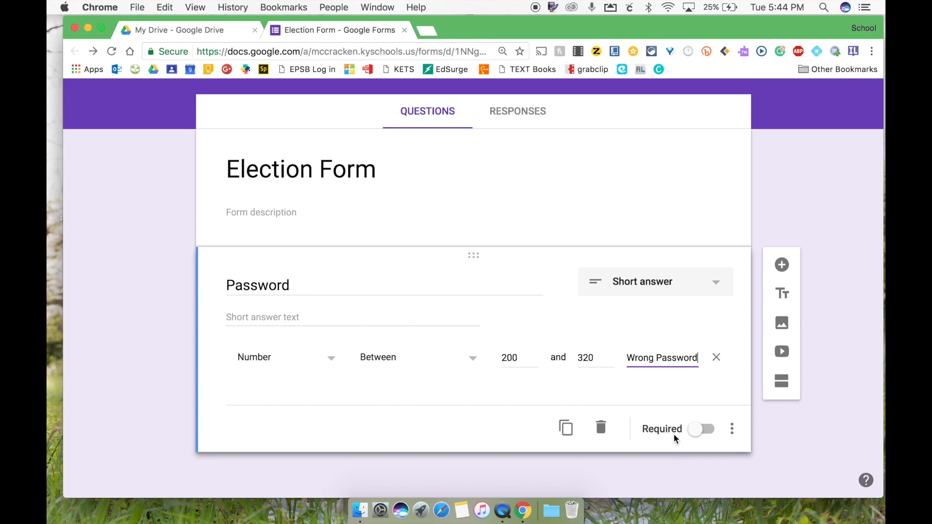
{"action": "left_click", "coordinate": [694, 430]}
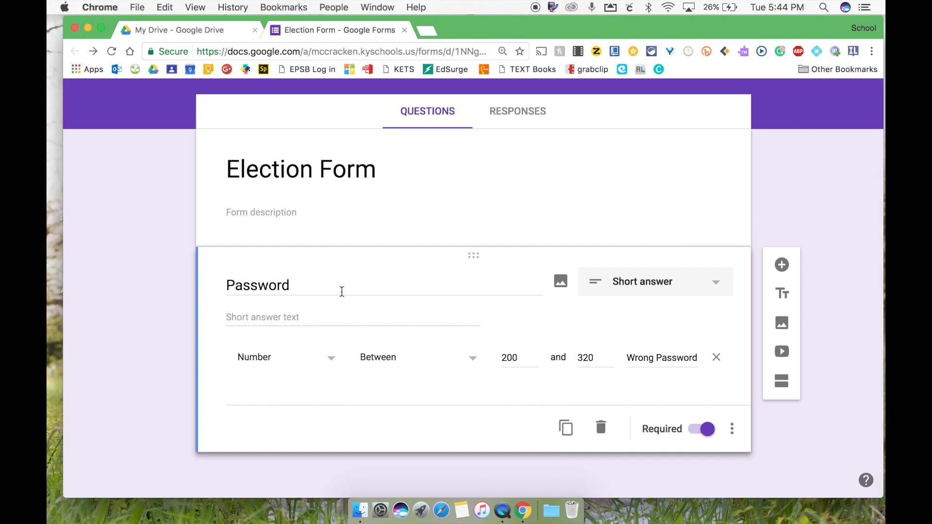
- Add a second section after the Password question and title it "vote for those below"
{"action": "left_click", "coordinate": [785, 382]}
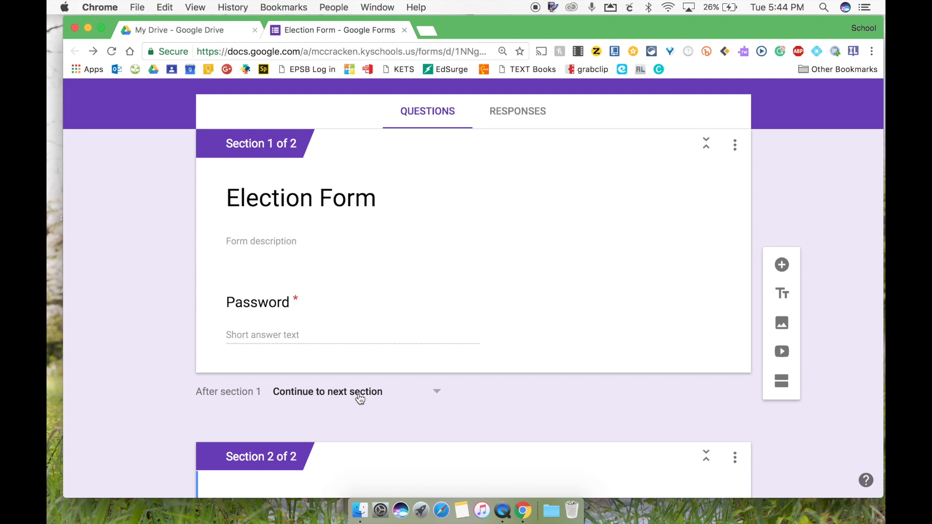
{"action": "scroll", "coordinate": [360, 399], "scroll_direction": "down", "scroll_amount": 5}
{"action": "left_click", "coordinate": [324, 378]}
{"action": "type", "text": "vote f"}
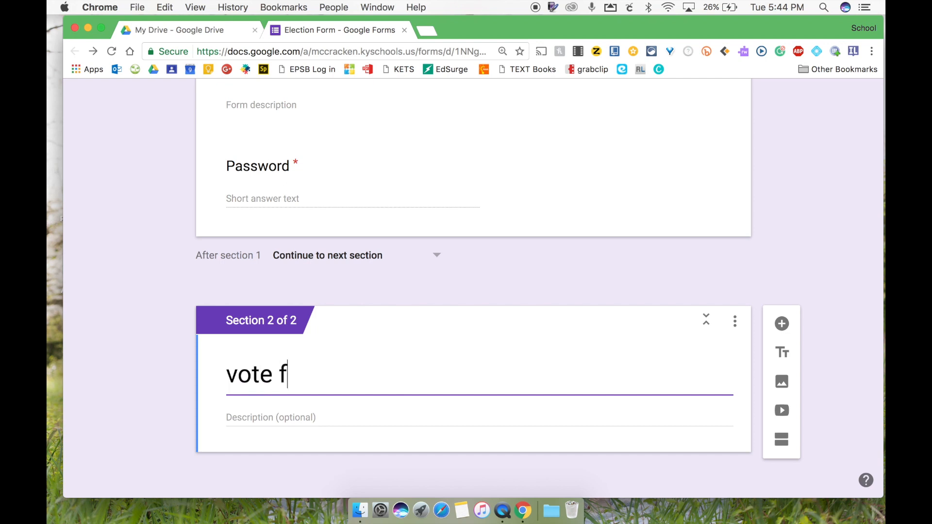
{"action": "type", "text": "or th"}
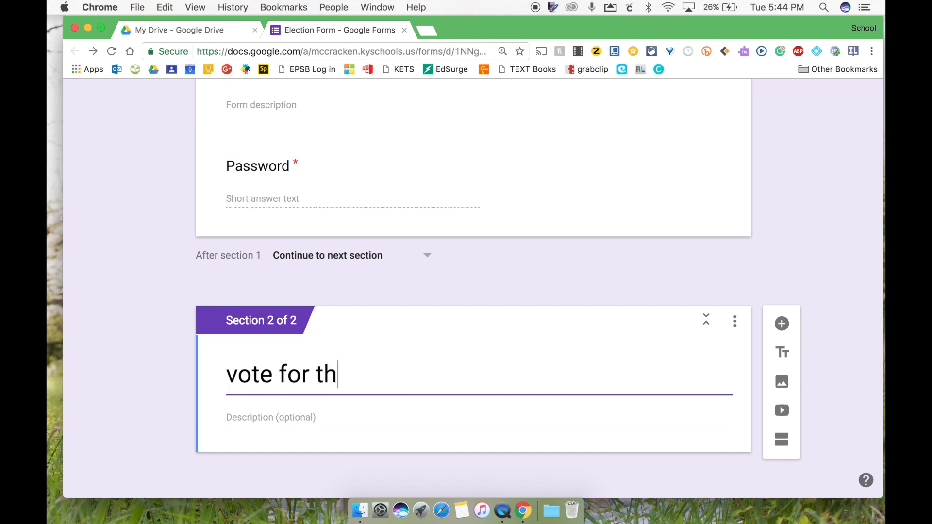
{"action": "type", "text": "ose below"}
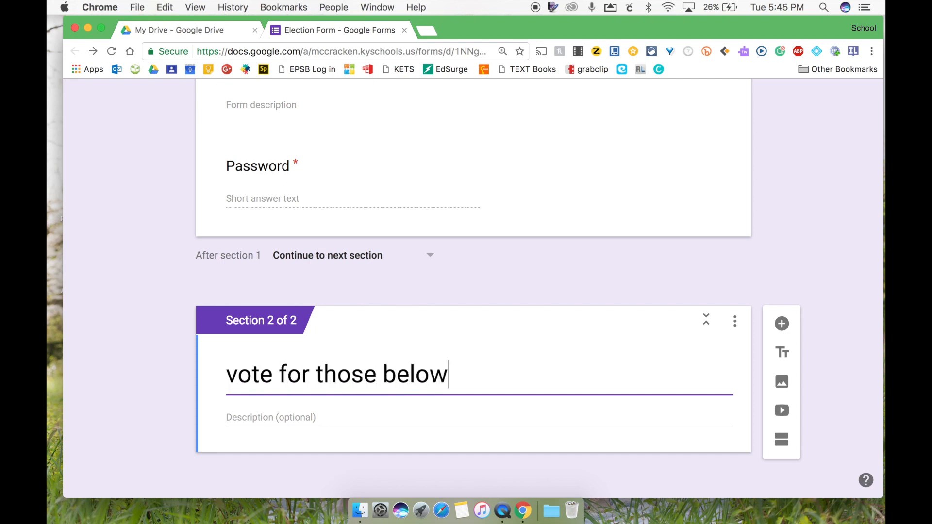
- Reword the second section's title to "Vote for one below:" with a capital V
{"action": "left_click_drag", "start_coordinate": [449, 373], "coordinate": [316, 374]}
{"action": "type", "text": "one "}
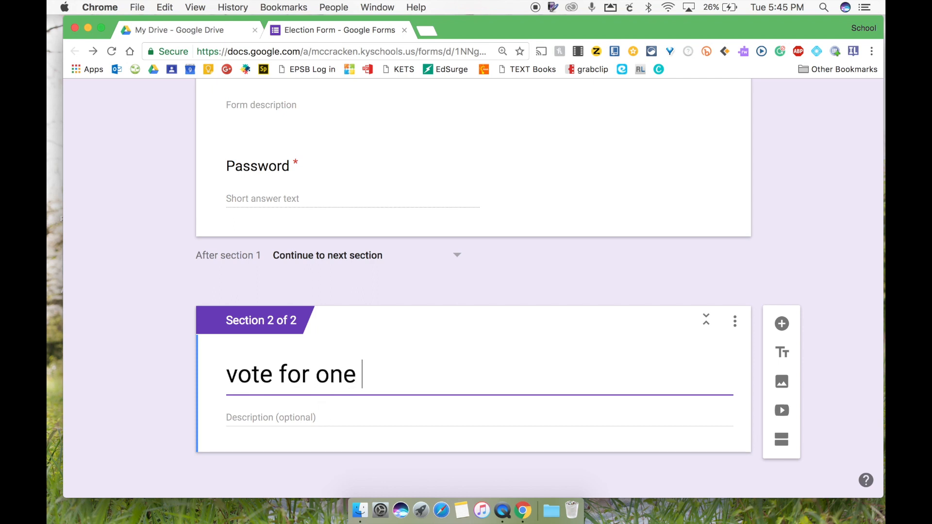
{"action": "type", "text": "below:"}
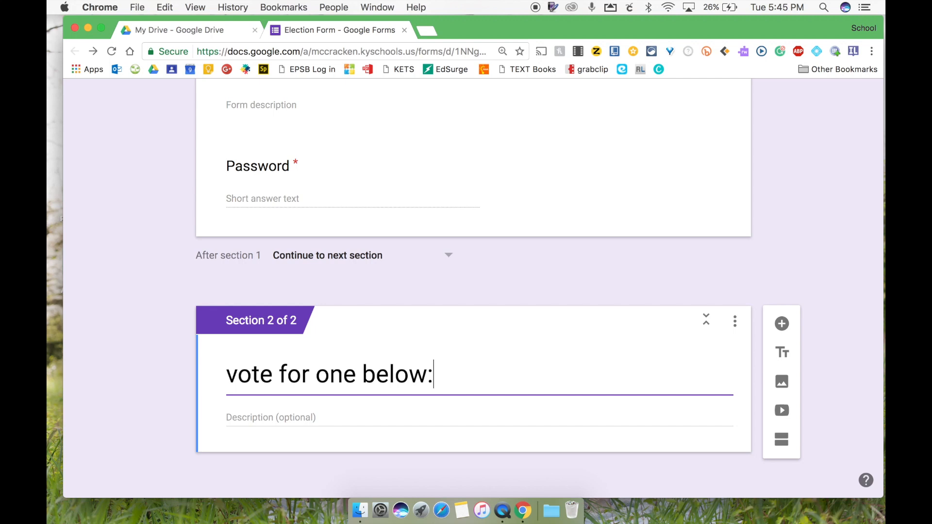
{"action": "left_click", "coordinate": [233, 378]}
{"action": "key", "text": "BackSpace"}
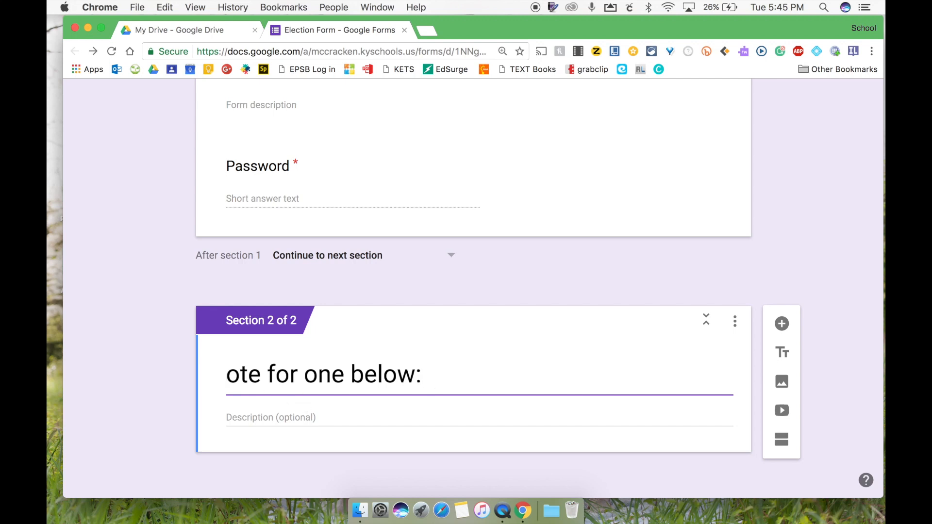
{"action": "type", "text": "V"}
{"action": "left_click", "coordinate": [537, 387]}
- Add a multiple-choice question titled "Choose One:" to the second section
{"action": "scroll", "coordinate": [537, 387], "scroll_direction": "down", "scroll_amount": 1}
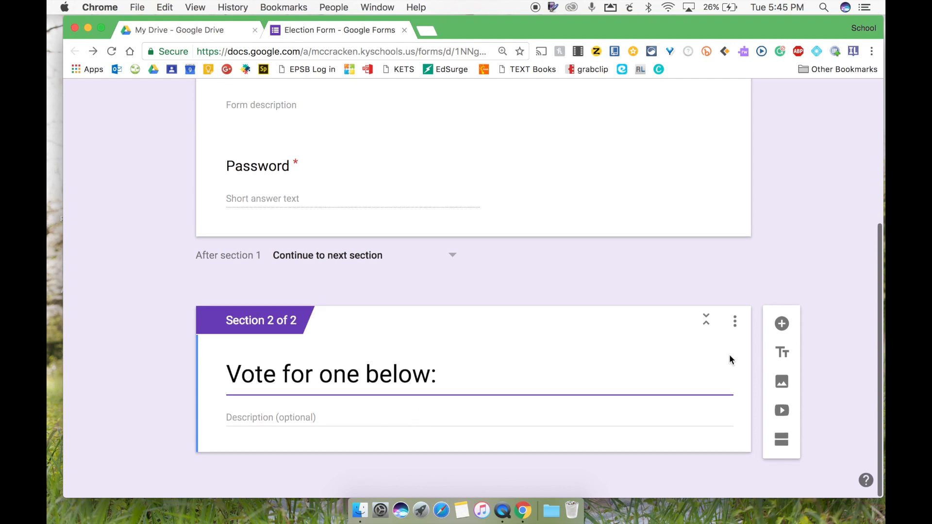
{"action": "left_click", "coordinate": [780, 324]}
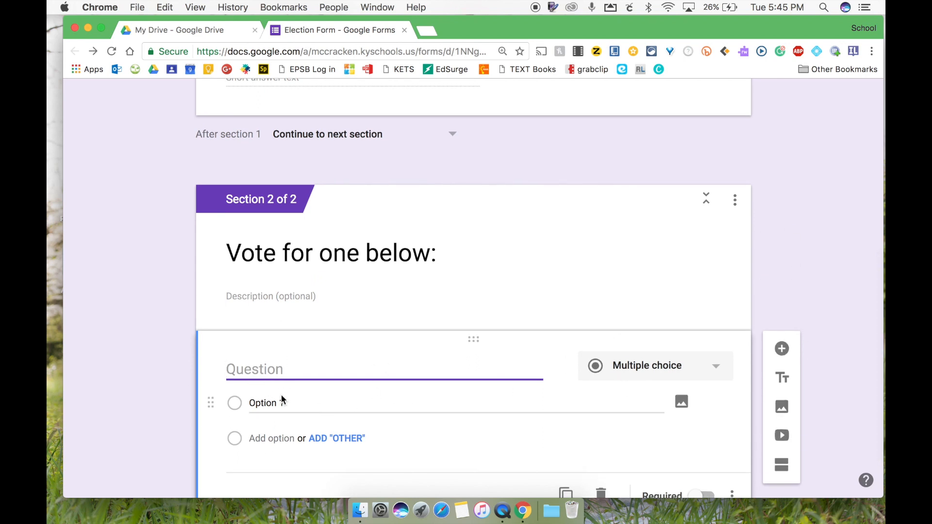
{"action": "type", "text": "Choose ONe"}
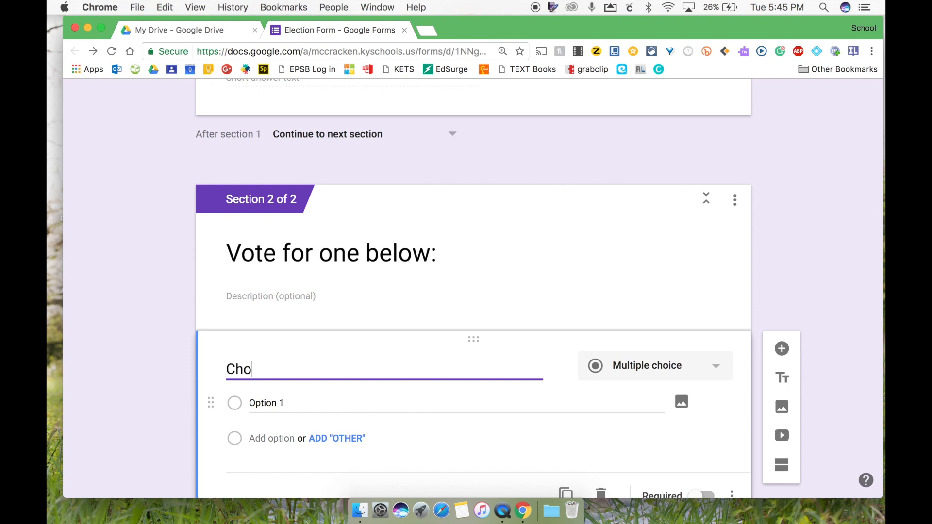
{"action": "key", "text": "BackSpace"}
{"action": "key", "text": "BackSpace"}
{"action": "type", "text": "e"}
{"action": "key", "text": "BackSpace"}
{"action": "type", "text": "ne:"}
- Retitle the second section as "SBDM 2017-2019"
{"action": "left_click", "coordinate": [345, 244]}
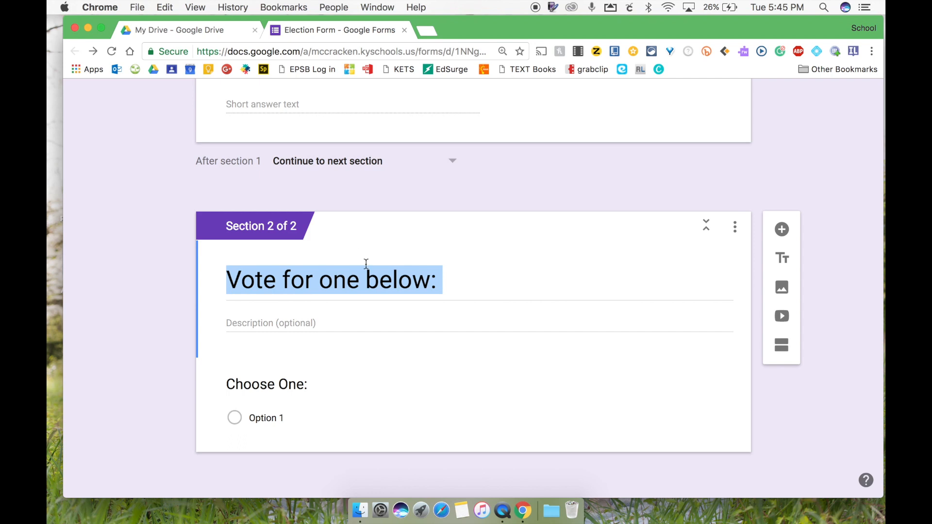
{"action": "left_click", "coordinate": [358, 279]}
{"action": "type", "text": "SB"}
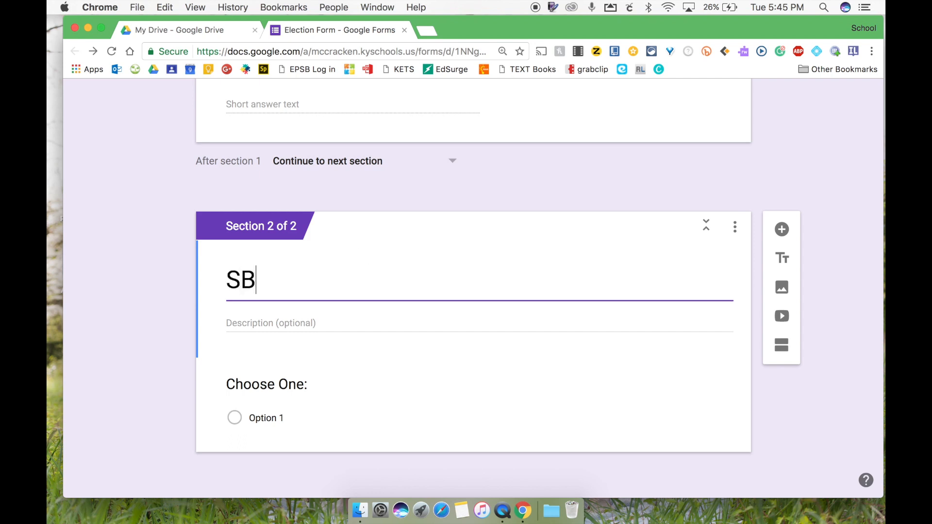
{"action": "type", "text": "DM 2"}
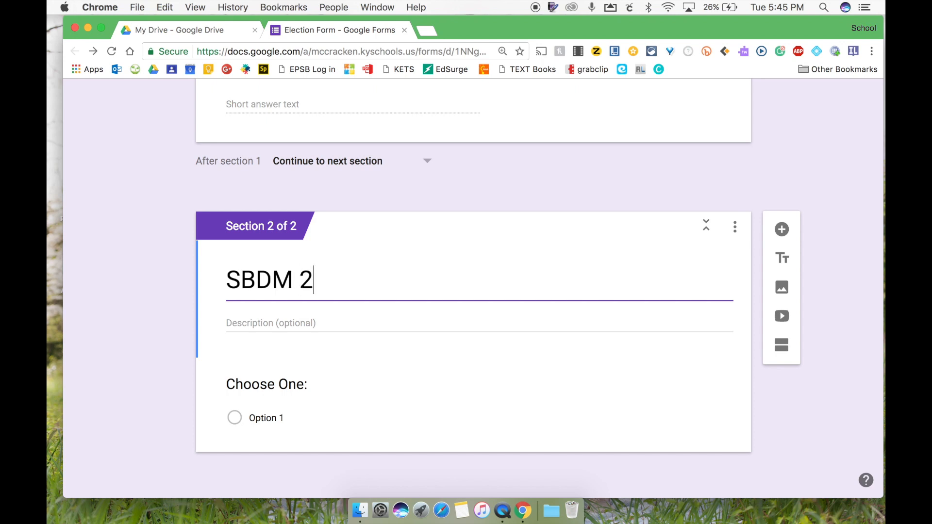
{"action": "type", "text": "017-2019"}
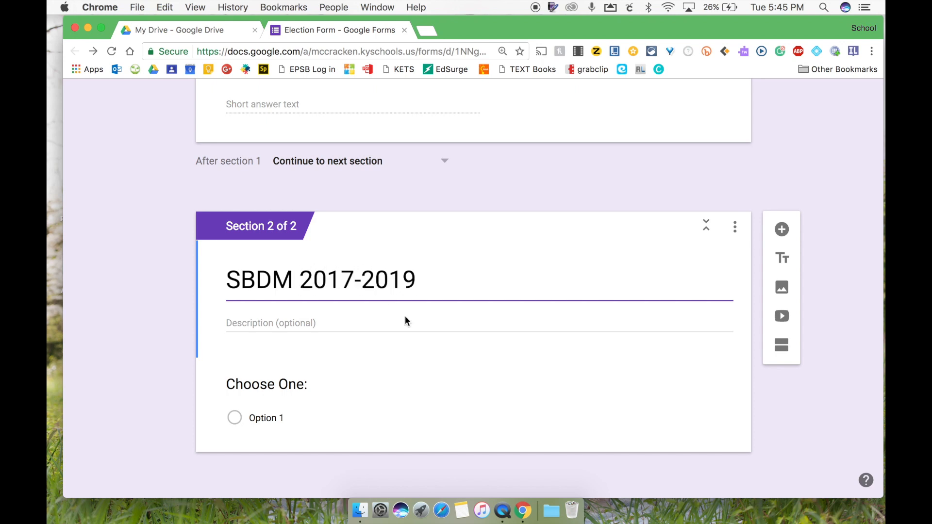
- Give the "Choose One:" question the options Person 1, Person 2 and Person 3, and make it required
{"action": "scroll", "coordinate": [407, 322], "scroll_direction": "down", "scroll_amount": 1}
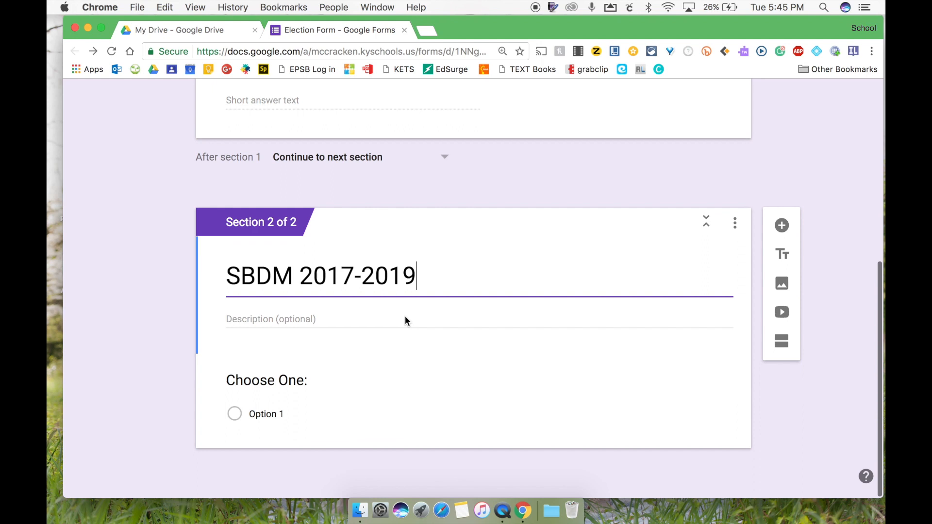
{"action": "left_click", "coordinate": [275, 418]}
{"action": "type", "text": "Person 1"}
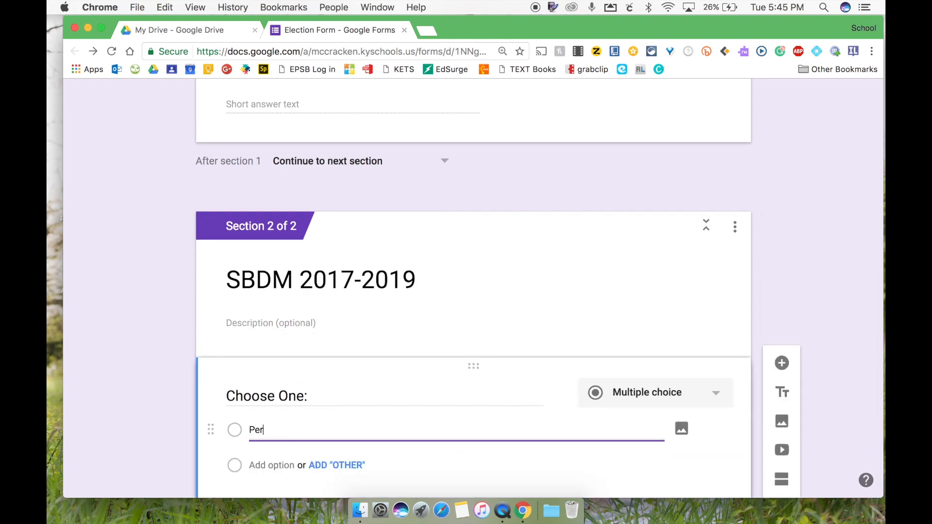
{"action": "left_click", "coordinate": [269, 465]}
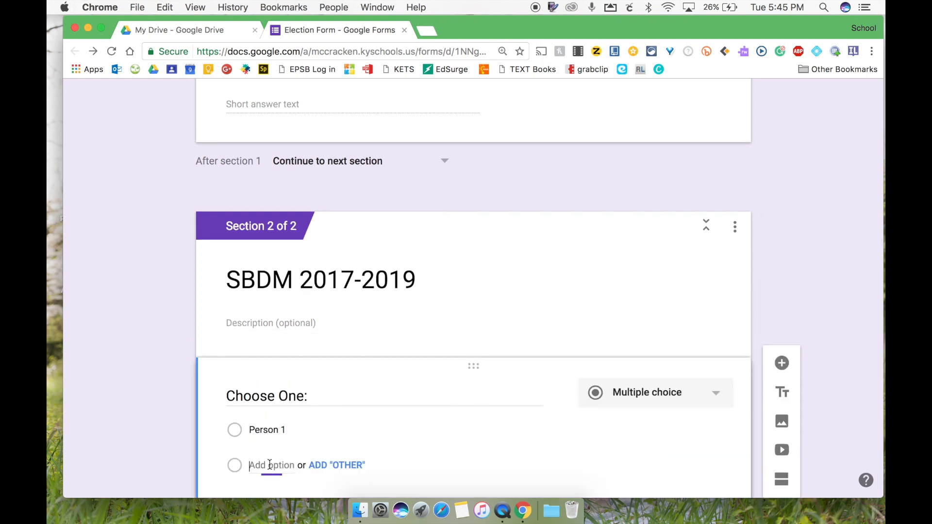
{"action": "type", "text": "Person 2"}
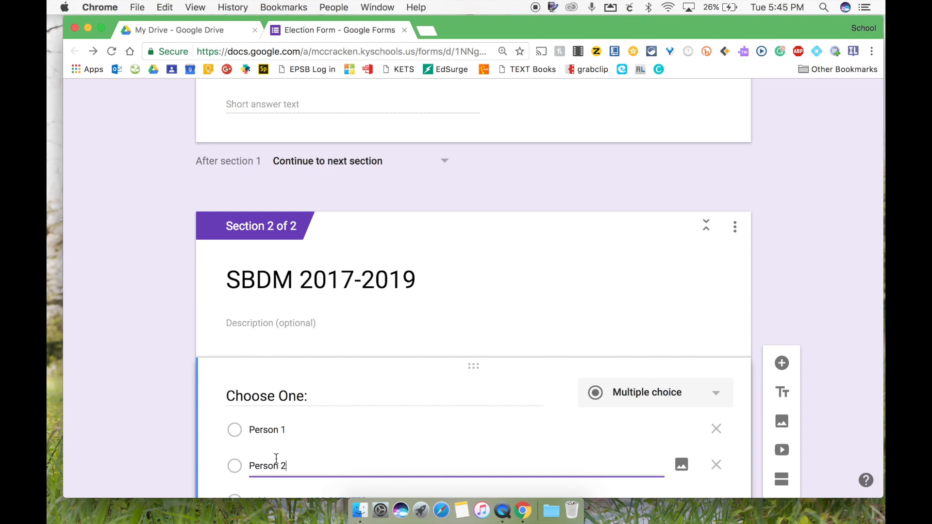
{"action": "scroll", "coordinate": [276, 458], "scroll_direction": "down", "scroll_amount": 3}
{"action": "left_click", "coordinate": [270, 372]}
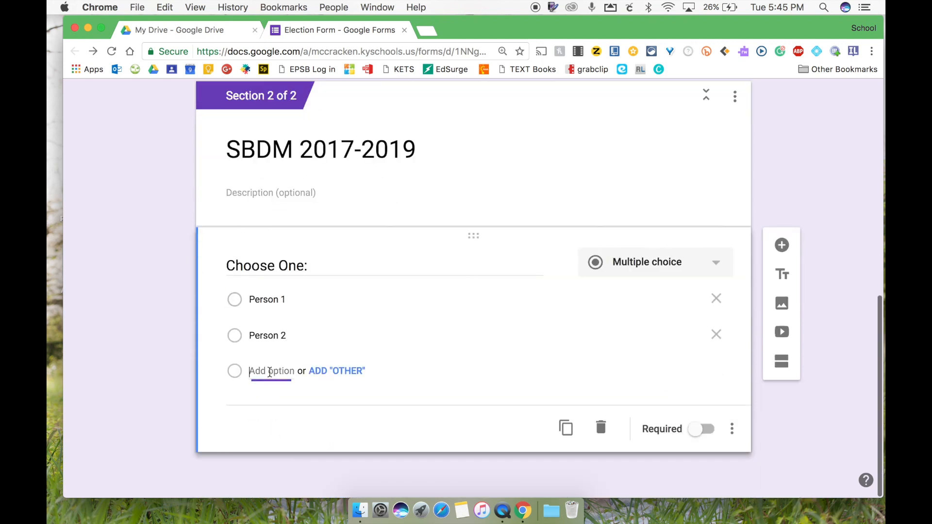
{"action": "type", "text": "Person 3"}
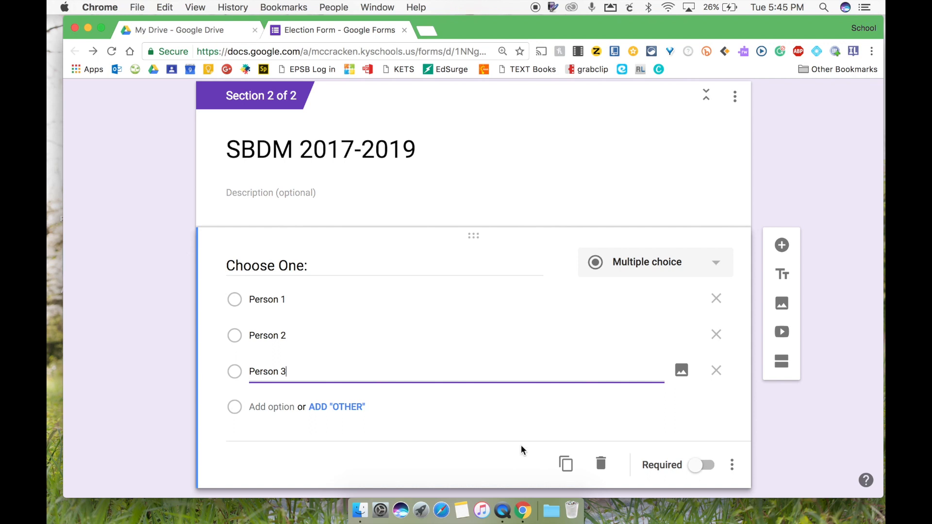
{"action": "left_click", "coordinate": [695, 469]}
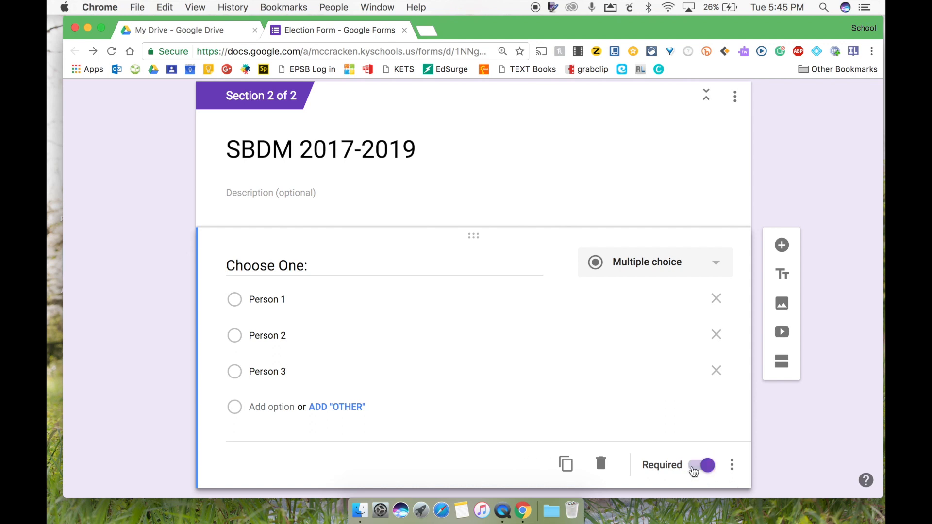
- Turn on "Limit to 1 response" in the form's general settings
{"action": "scroll", "coordinate": [491, 378], "scroll_direction": "up", "scroll_amount": 6}
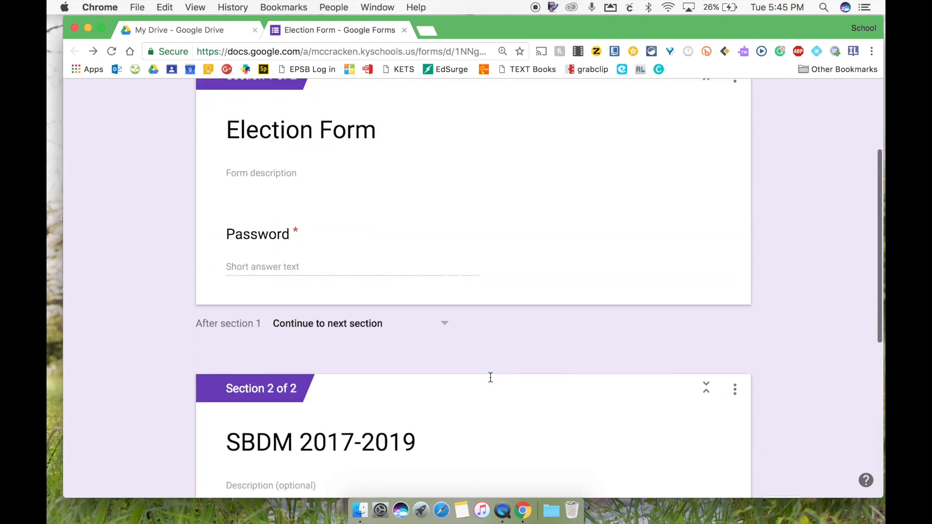
{"action": "scroll", "coordinate": [490, 378], "scroll_direction": "up", "scroll_amount": 1}
{"action": "scroll", "coordinate": [422, 394], "scroll_direction": "up", "scroll_amount": 1}
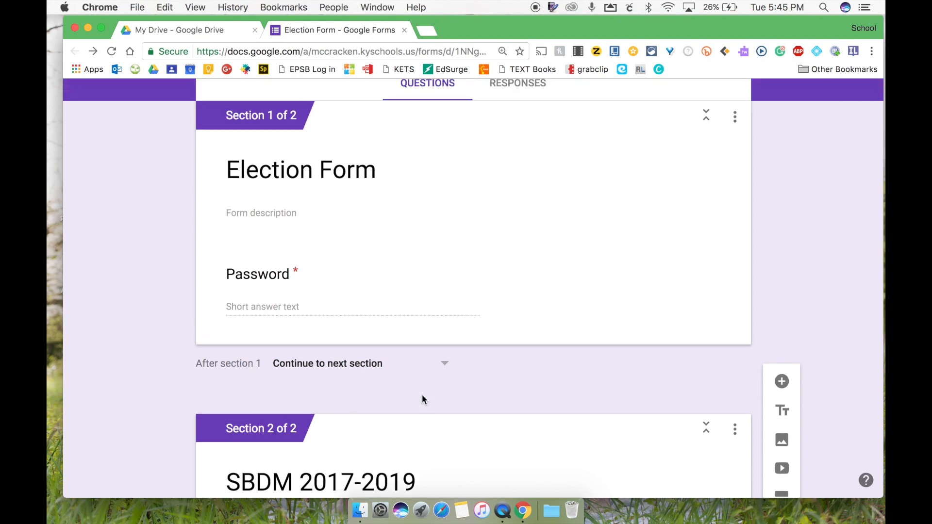
{"action": "scroll", "coordinate": [455, 308], "scroll_direction": "up", "scroll_amount": 2}
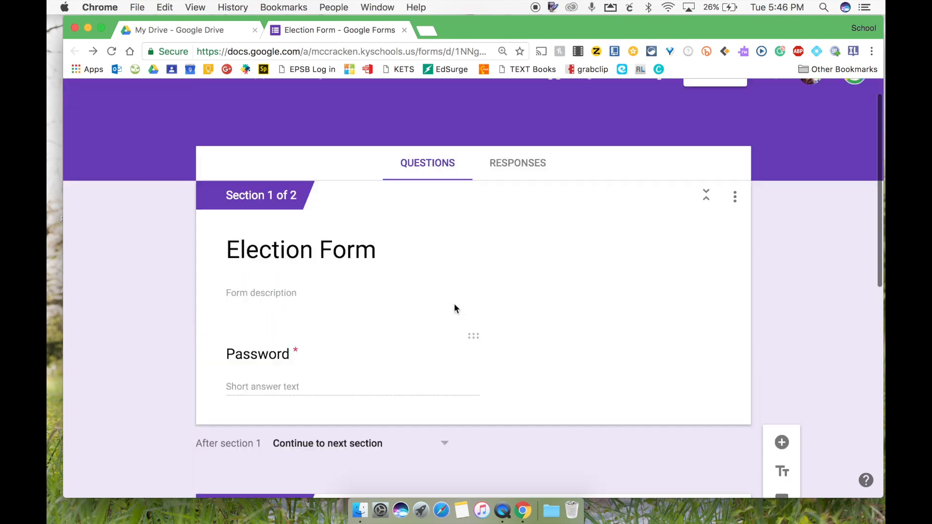
{"action": "scroll", "coordinate": [455, 307], "scroll_direction": "up", "scroll_amount": 1}
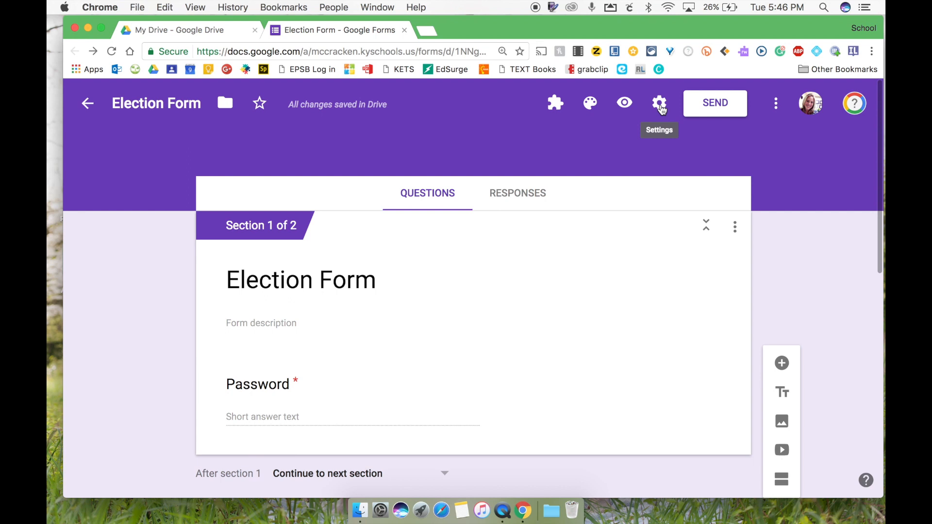
{"action": "left_click", "coordinate": [660, 104]}
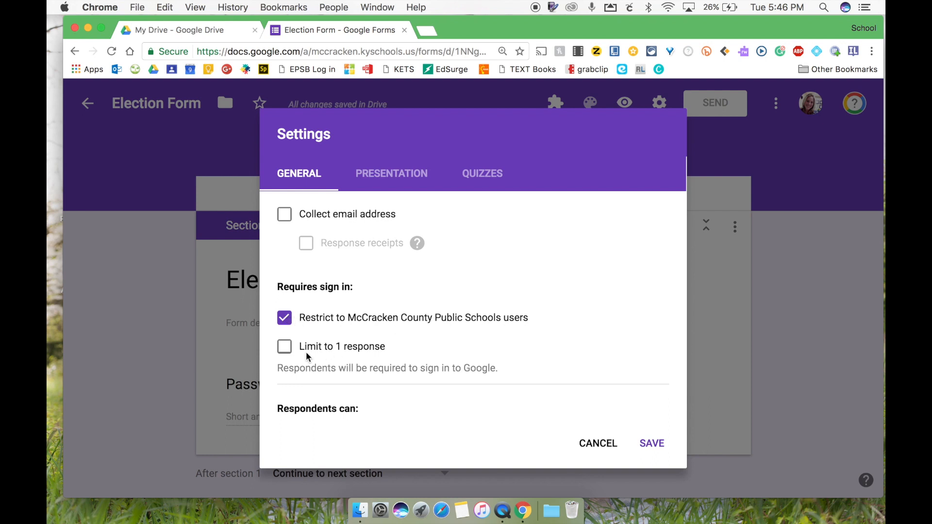
{"action": "left_click", "coordinate": [285, 353]}
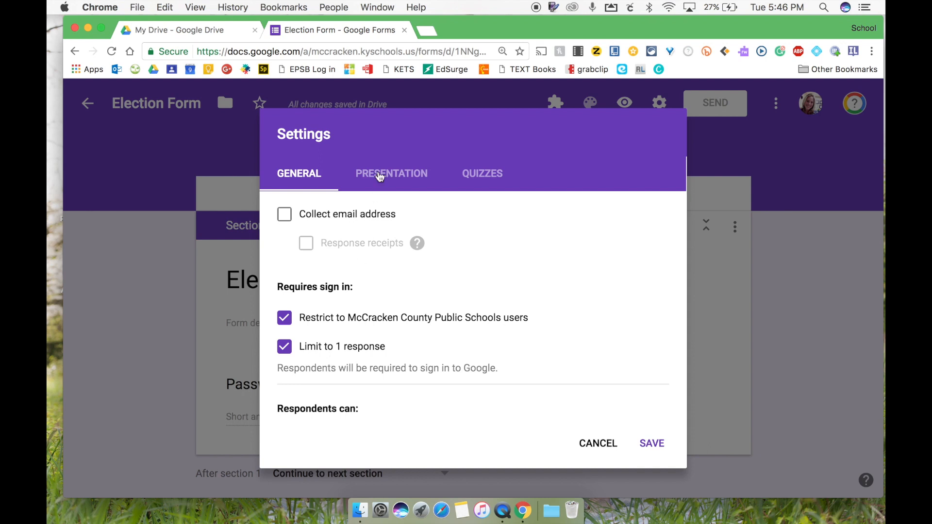
- Set the form's confirmation message to "Your vote has been recorded." and save the settings
{"action": "left_click", "coordinate": [380, 178]}
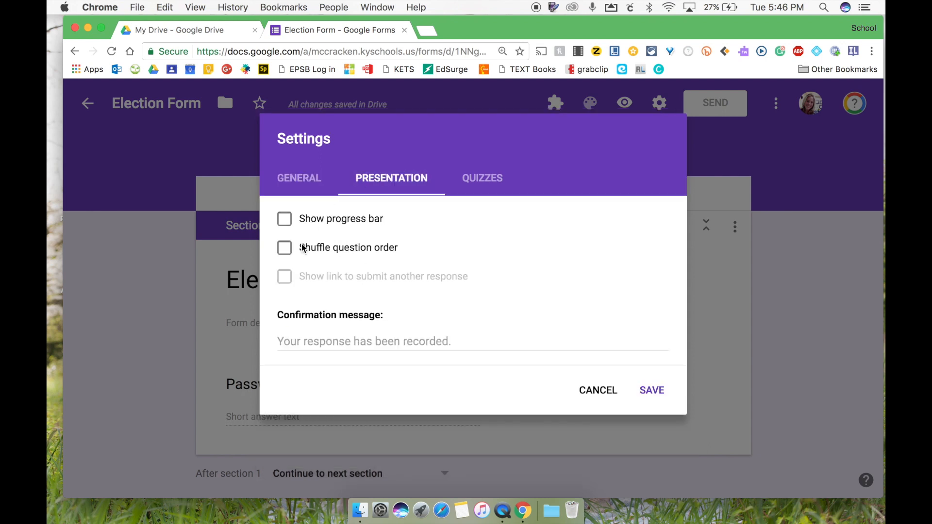
{"action": "left_click", "coordinate": [343, 341]}
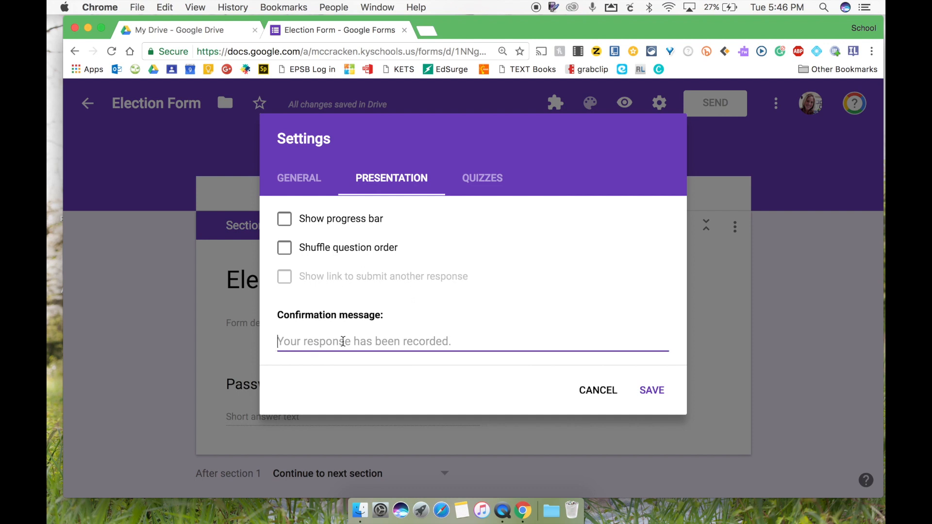
{"action": "type", "text": "Your vote "}
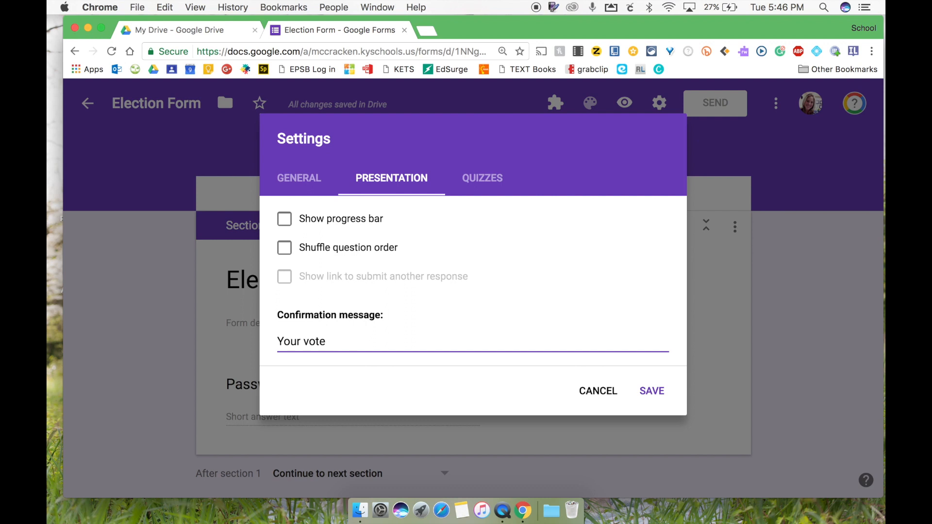
{"action": "type", "text": "has been recorded."}
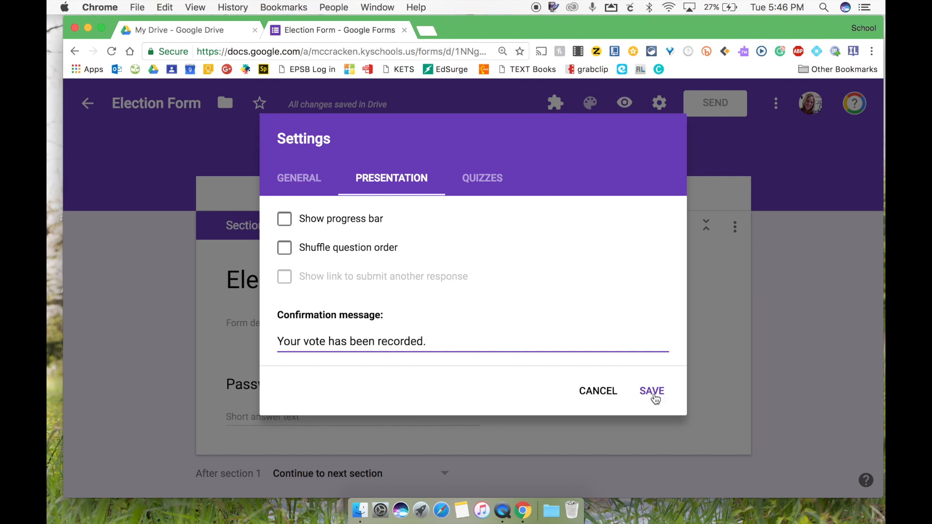
{"action": "left_click", "coordinate": [653, 394]}
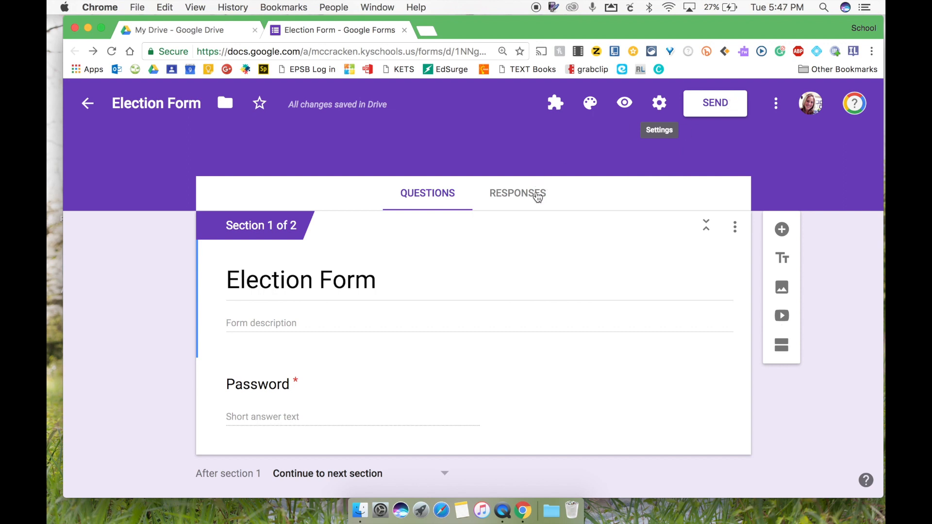
- Create a new spreadsheet named "Election Form (Responses)" as the destination for the form's responses
{"action": "left_click", "coordinate": [536, 197]}
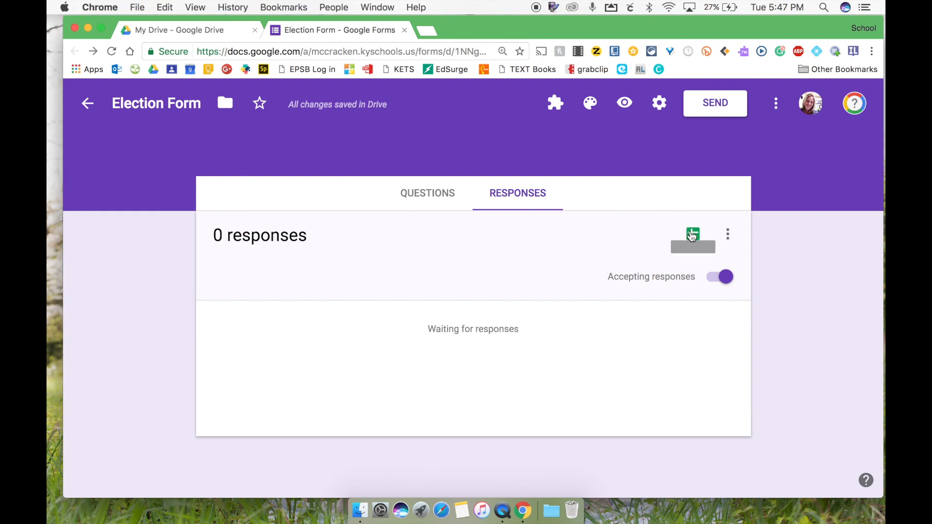
{"action": "left_click", "coordinate": [693, 235]}
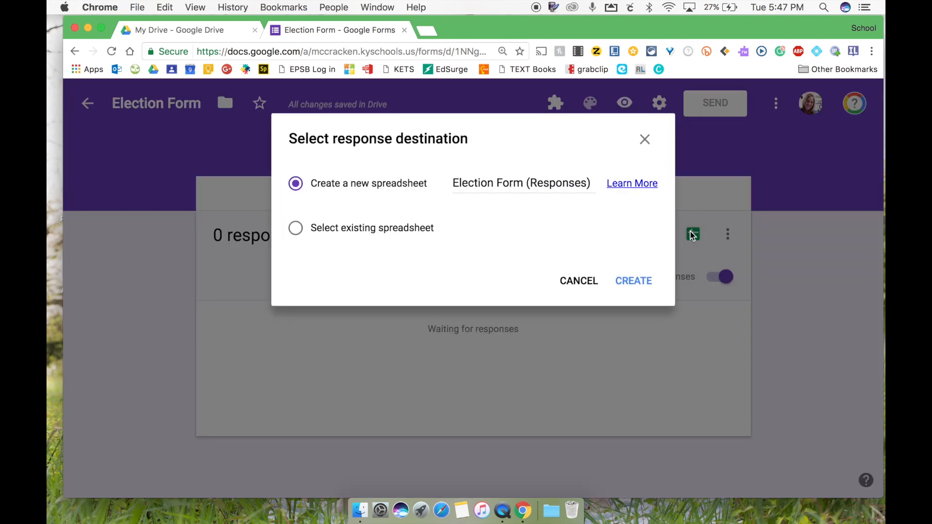
{"action": "left_click", "coordinate": [637, 285]}
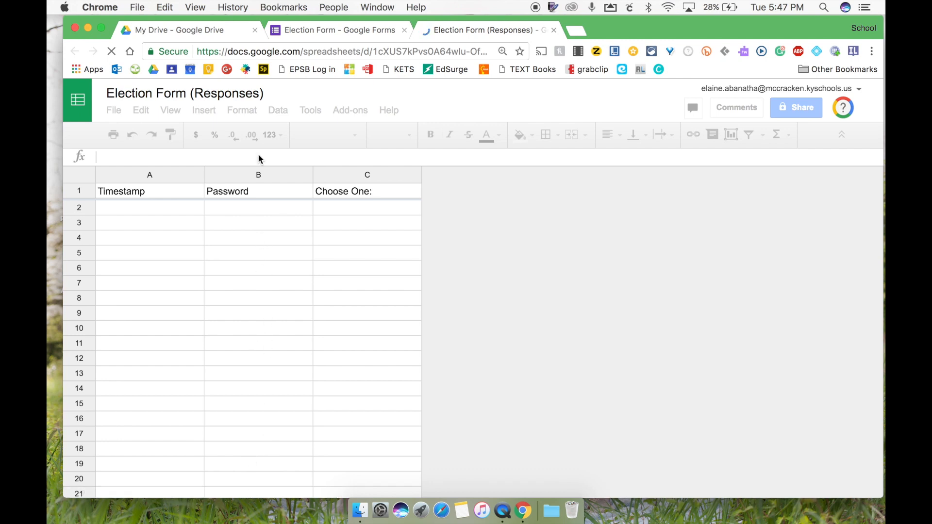
- Return to the Election Form and get its shareable link, keeping the URL unshortened
{"action": "left_click", "coordinate": [334, 33]}
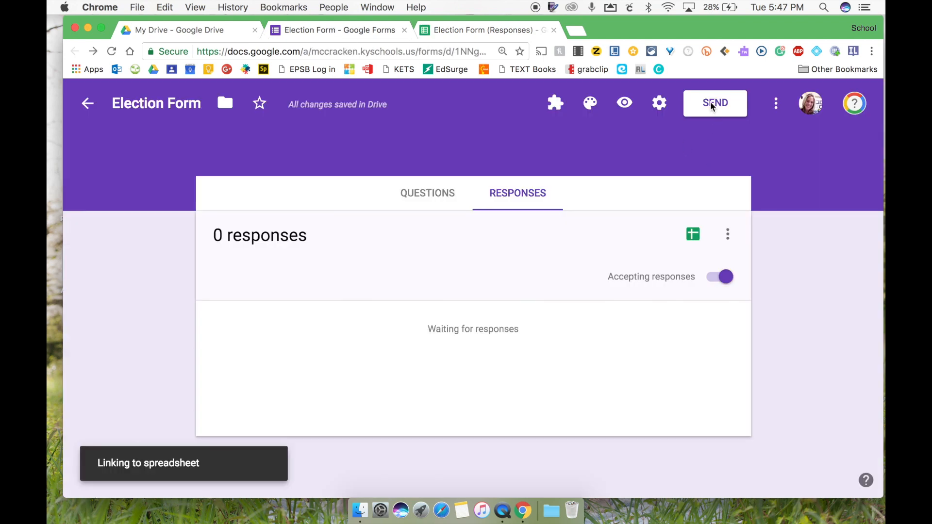
{"action": "left_click", "coordinate": [713, 106]}
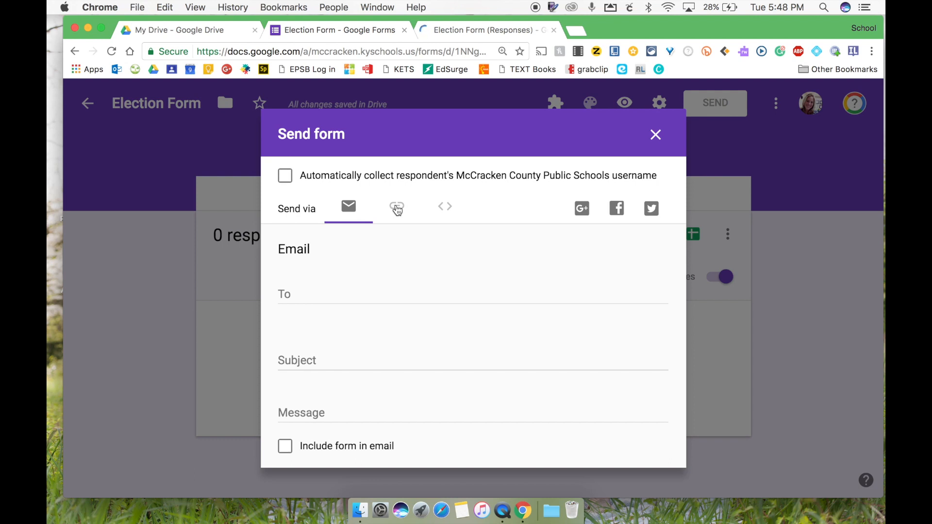
{"action": "left_click", "coordinate": [397, 209]}
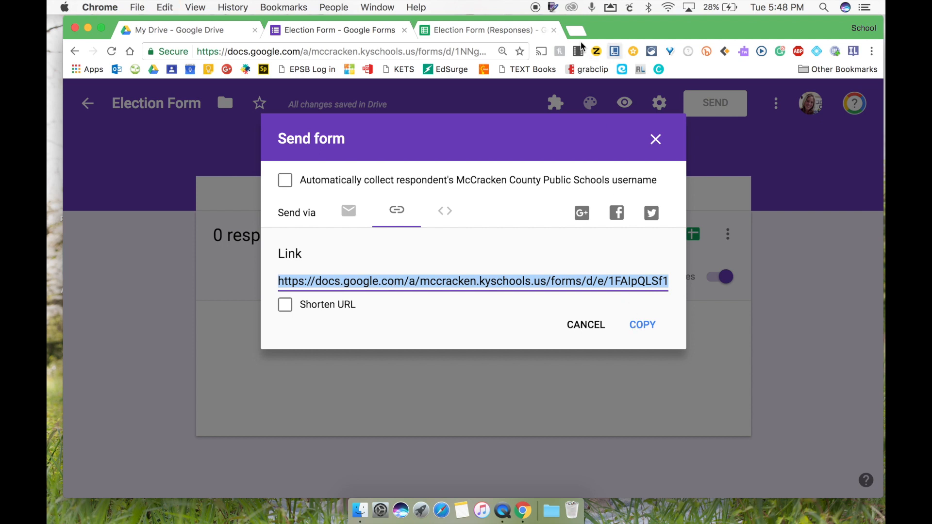
- Open the bit.ly website in a new browser tab
{"action": "left_click", "coordinate": [574, 30]}
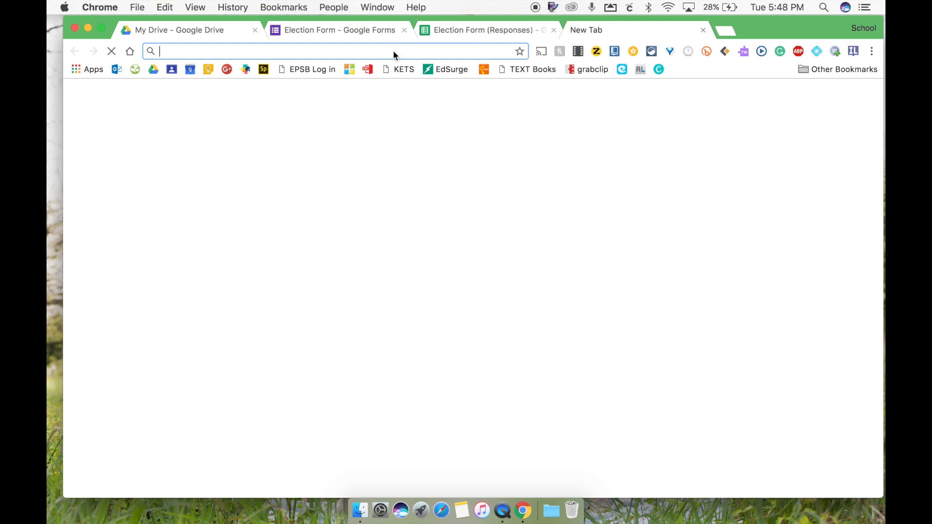
{"action": "type", "text": "bit.ly"}
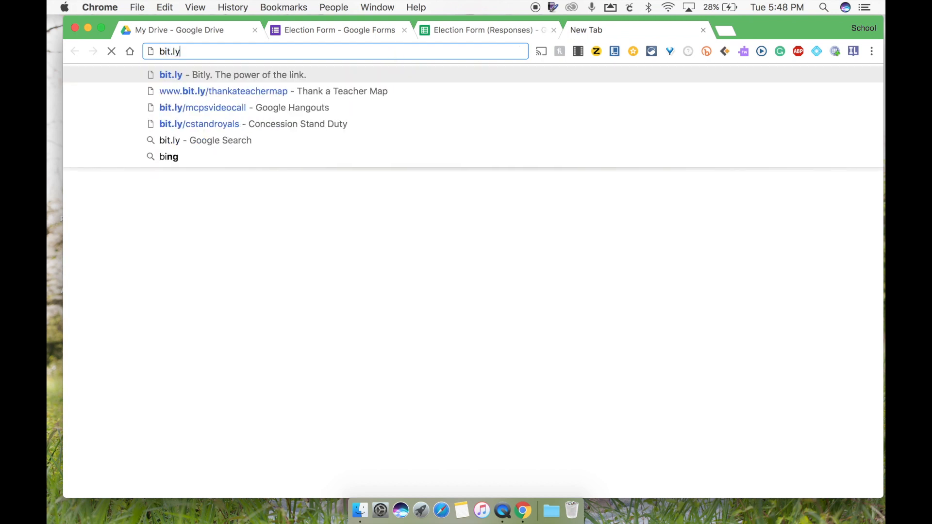
{"action": "key", "text": "Return"}
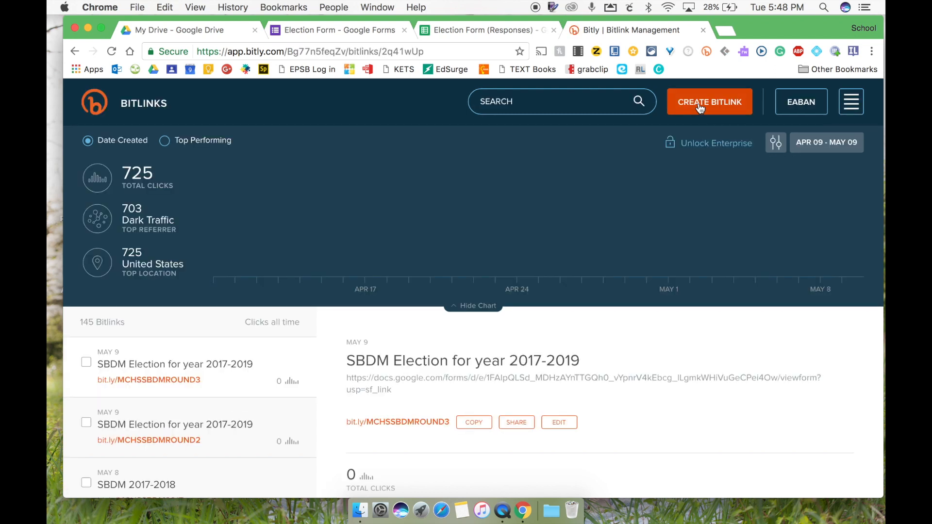
- Create a Bitlink from the election form's long URL and title it "Election"
{"action": "left_click", "coordinate": [700, 108]}
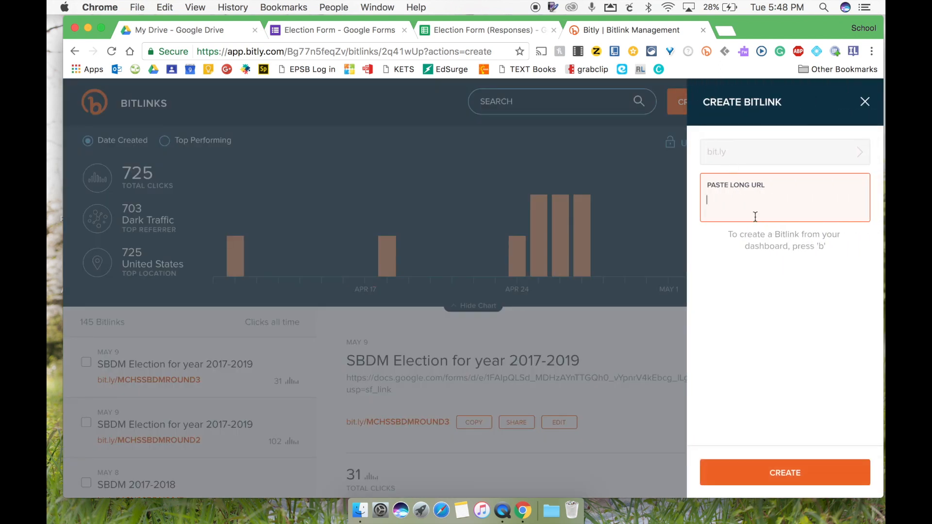
{"action": "type", "text": "https://docs.google.com/a/mccracken.kyschools.us/forms/d/e/1FAIpQLSf1qIPgdMil55nb9xYmHguHp6-eAveFRO_-1ThM_27RhWBo3Q/viewform?usp=sf_link"}
{"action": "left_click", "coordinate": [773, 472]}
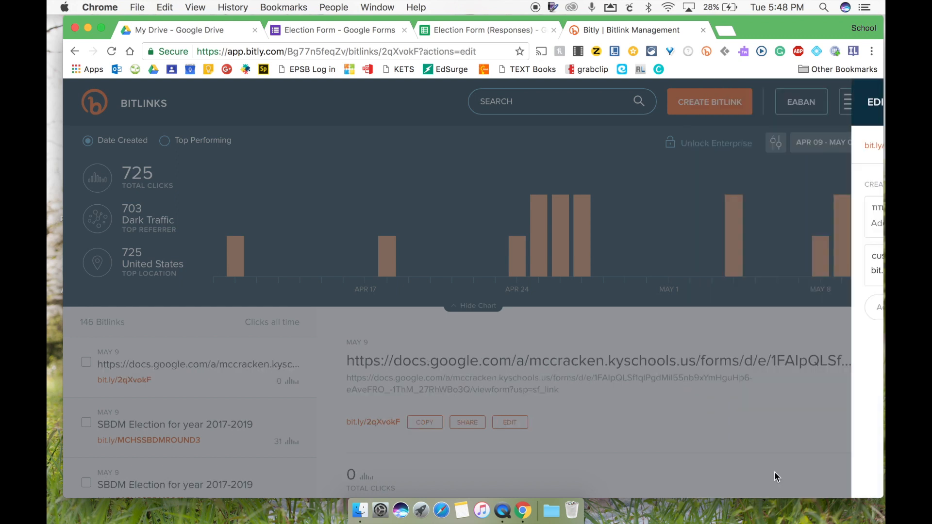
{"action": "left_click", "coordinate": [732, 221]}
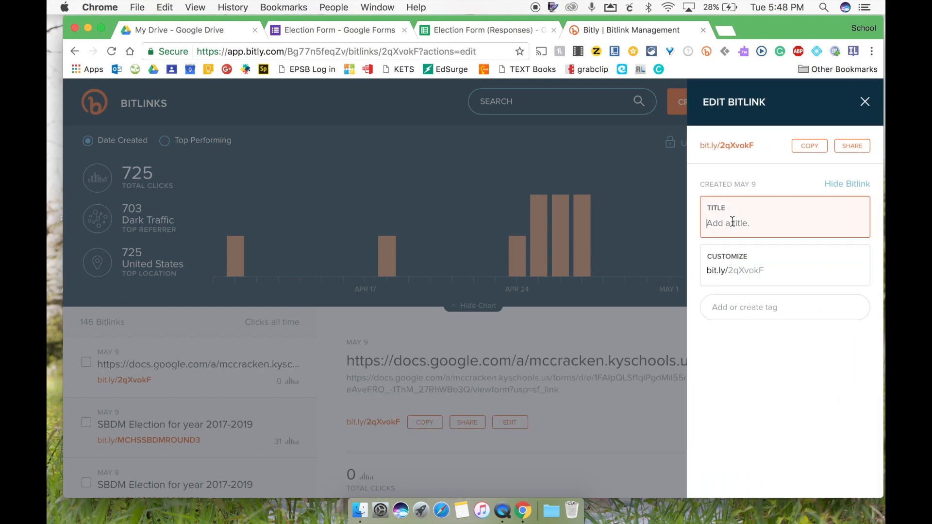
{"action": "type", "text": "Election"}
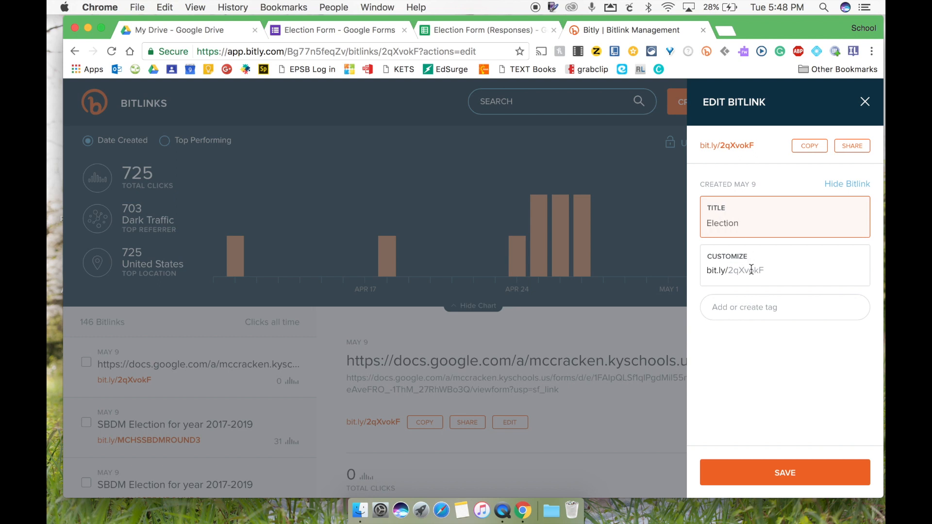
{"action": "left_click_drag", "start_coordinate": [765, 270], "coordinate": [725, 274]}
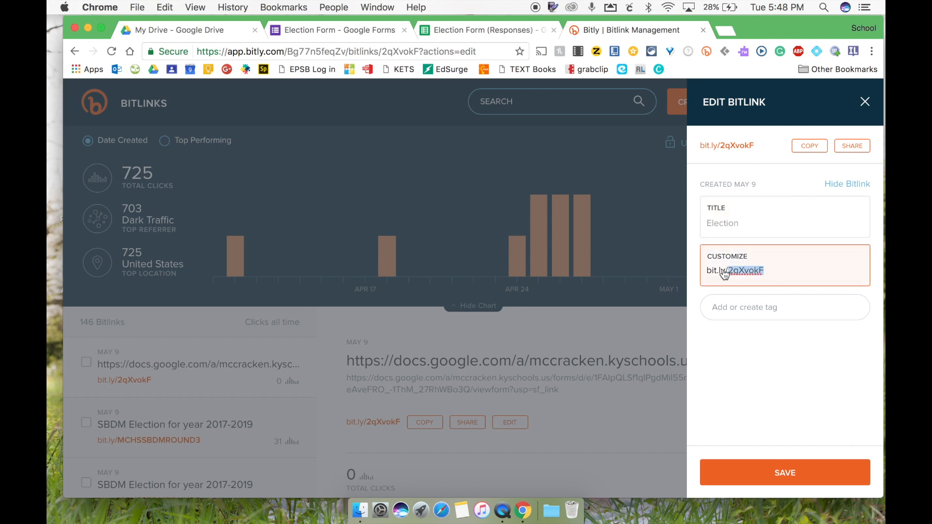
{"action": "type", "text": "MCH"}
{"action": "key", "text": "super+z"}
{"action": "key", "text": "super+z"}
{"action": "key", "text": "super+z"}
{"action": "key", "text": "super+z"}
{"action": "key", "text": "super+z"}
{"action": "key", "text": "BackSpace"}
{"action": "key", "text": "BackSpace"}
{"action": "key", "text": "BackSpace"}
{"action": "key", "text": "BackSpace"}
{"action": "key", "text": "BackSpace"}
{"action": "key", "text": "BackSpace"}
{"action": "key", "text": "BackSpace"}
{"action": "key", "text": "BackSpace"}
{"action": "key", "text": "BackSpace"}
{"action": "key", "text": "BackSpace"}
{"action": "key", "text": "BackSpace"}
{"action": "key", "text": "BackSpace"}
{"action": "key", "text": "BackSpace"}
- Save the Election Bitlink with the custom ending TESTSBDM and copy the short link
{"action": "double_click", "coordinate": [753, 272]}
{"action": "type", "text": "TESTSBDM"}
{"action": "left_click", "coordinate": [764, 473]}
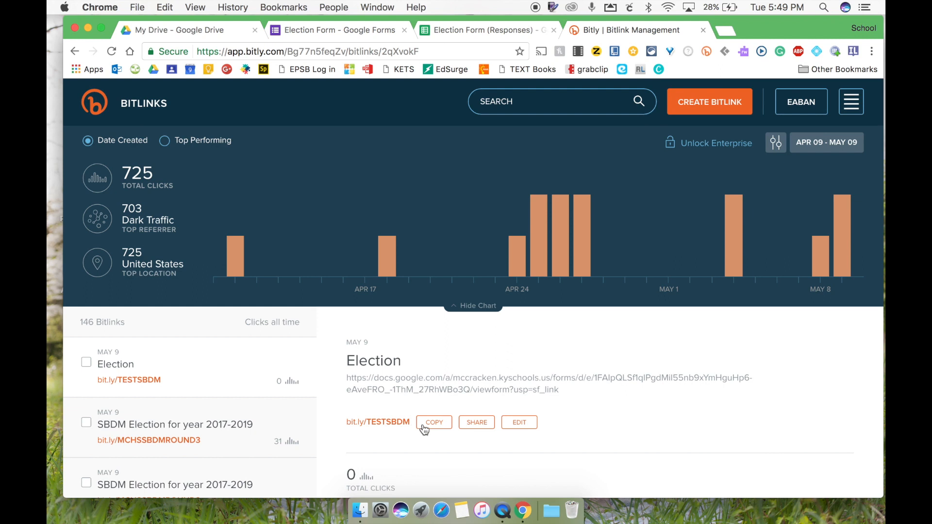
{"action": "left_click", "coordinate": [430, 426]}
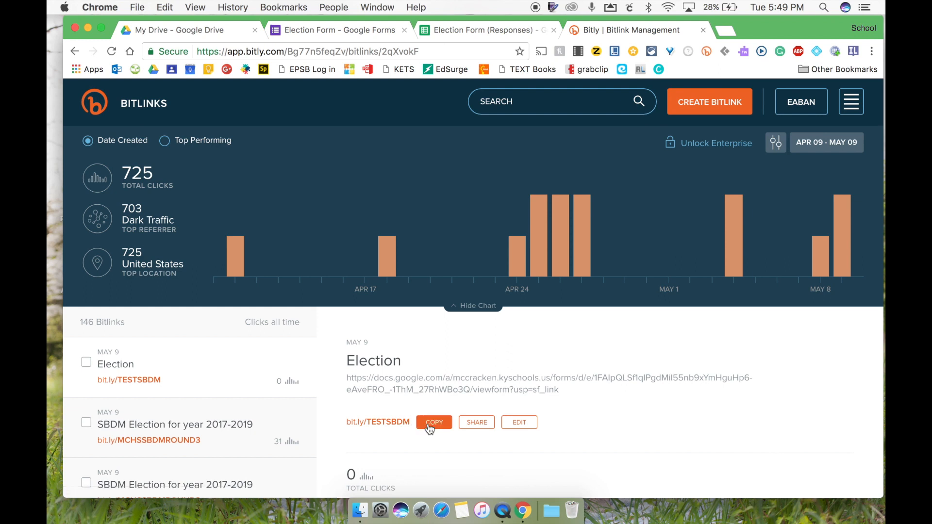